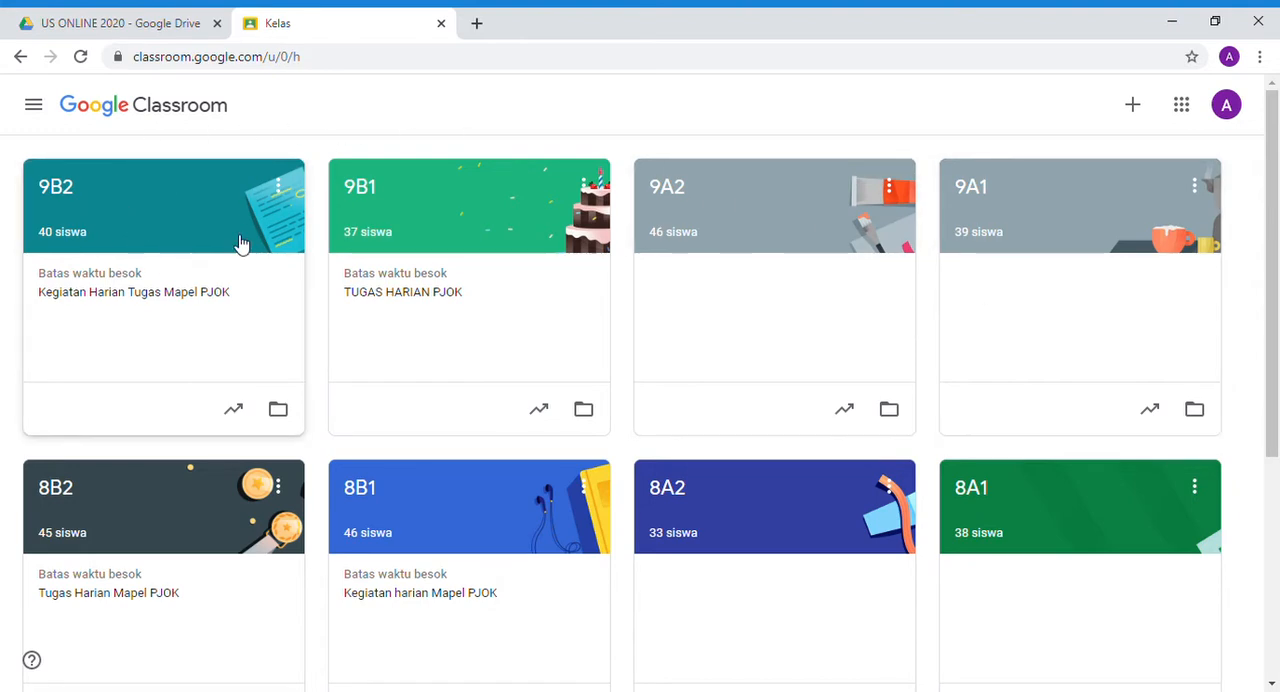
- Start a new quiz assignment in the classwork of class 9B2
{"action": "left_click", "coordinate": [163, 216]}
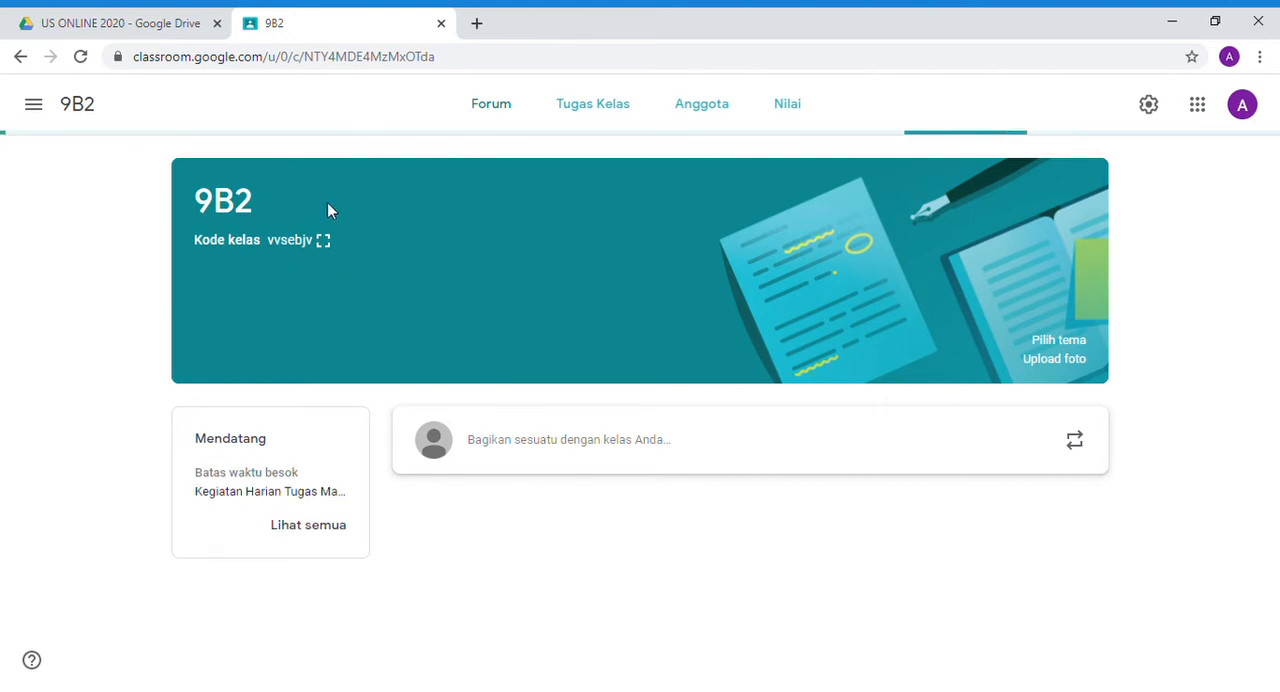
{"action": "left_click", "coordinate": [607, 129]}
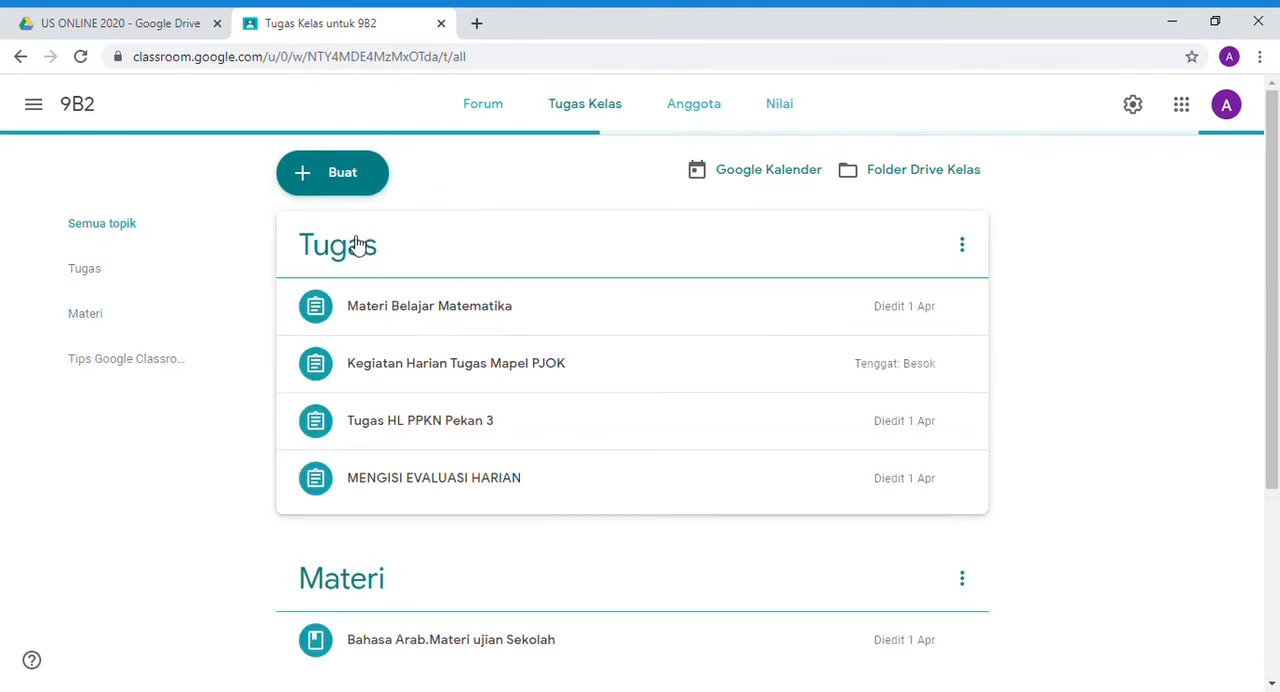
{"action": "left_click", "coordinate": [330, 185]}
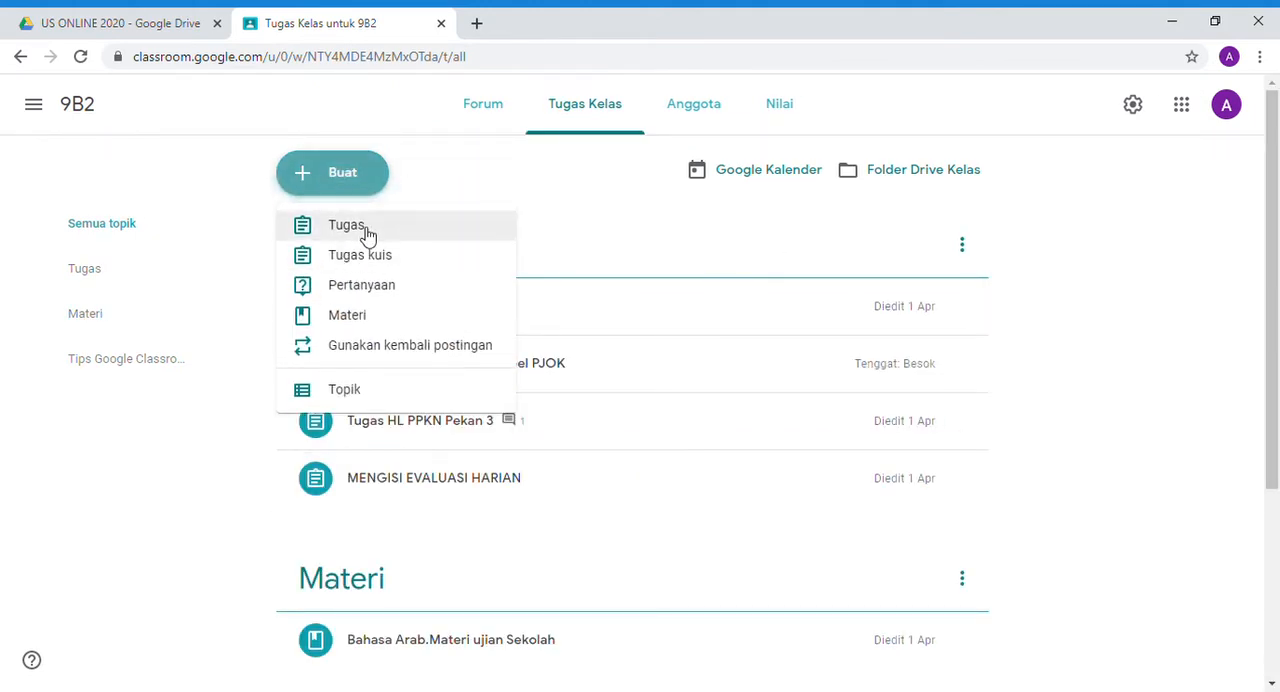
{"action": "left_click", "coordinate": [414, 262]}
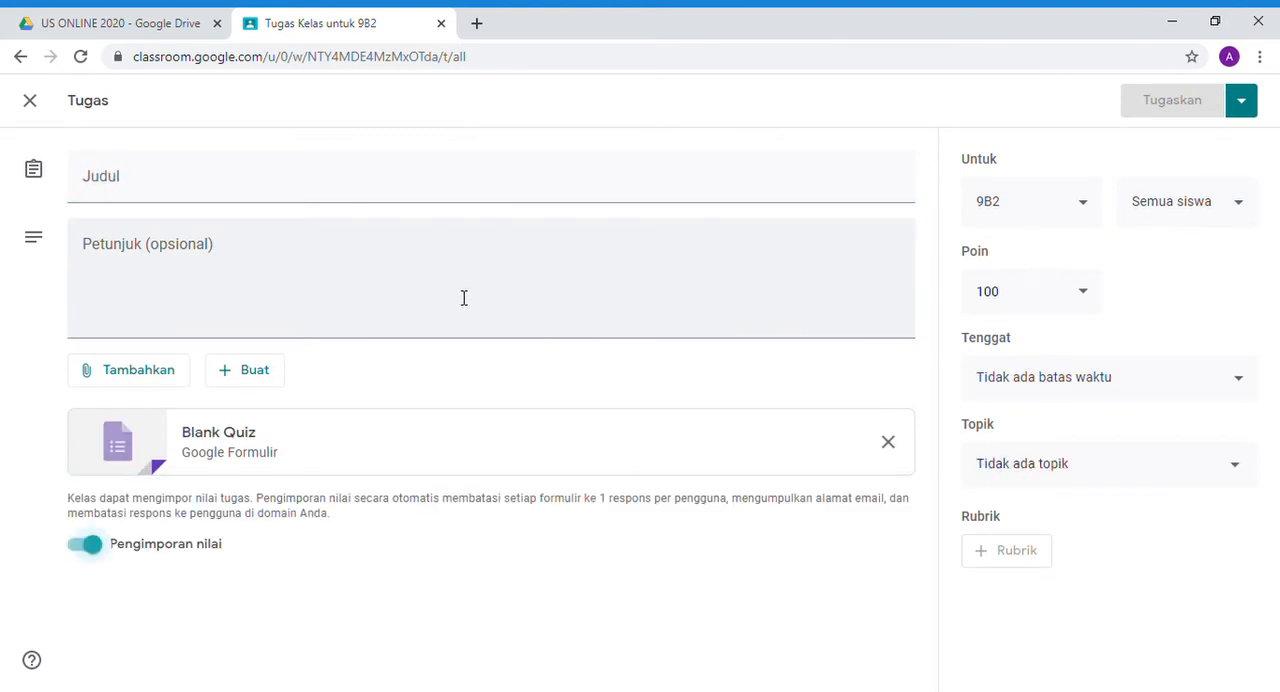
- Title the quiz assignment "ULANGAN HARIAN MATEMATIKA"
{"action": "left_click", "coordinate": [406, 185]}
{"action": "type", "text": "ULANGA"}
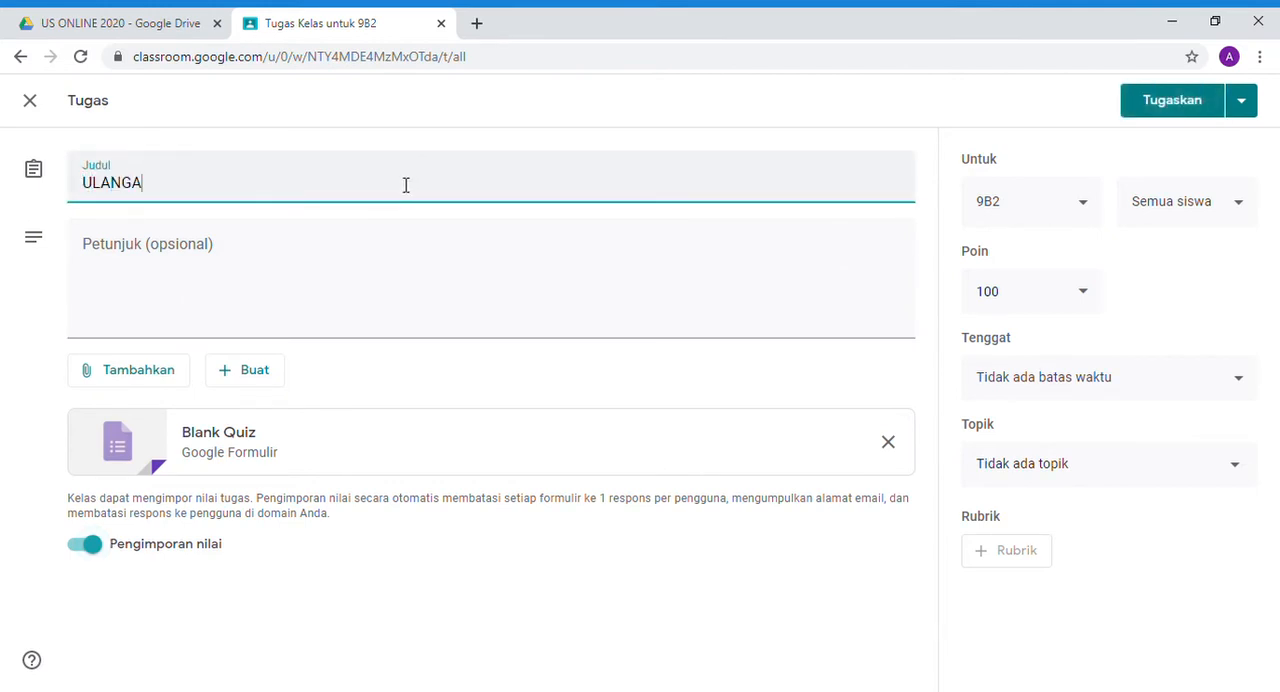
{"action": "type", "text": "N HARIAN "}
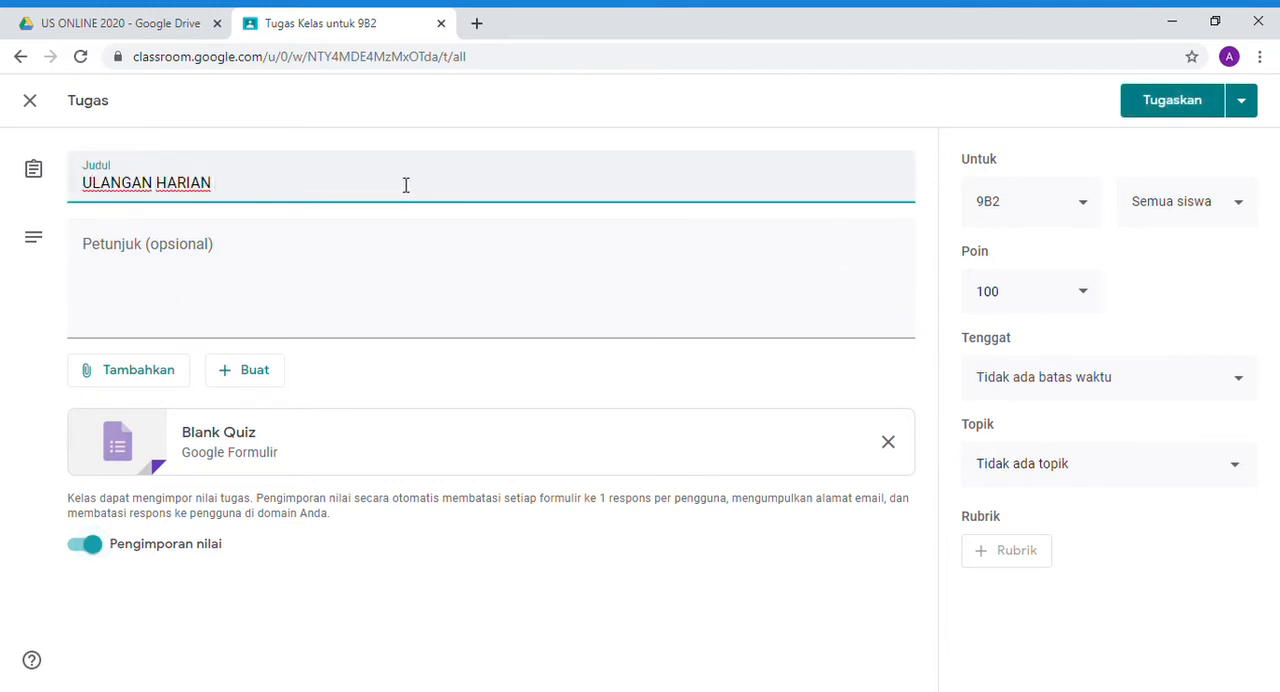
{"action": "type", "text": "MATEMATIKA"}
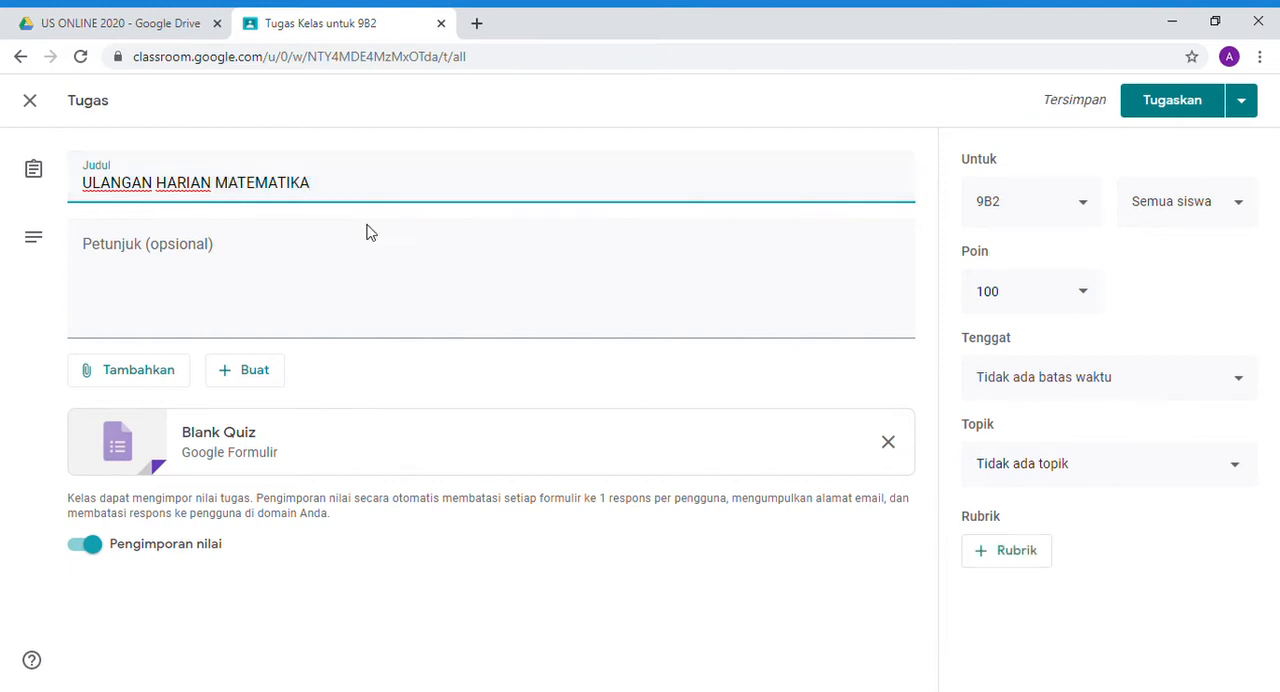
- Enter "KERJAKAN SOAL INI" as the assignment's instructions
{"action": "left_click", "coordinate": [302, 290]}
{"action": "type", "text": "KERJA"}
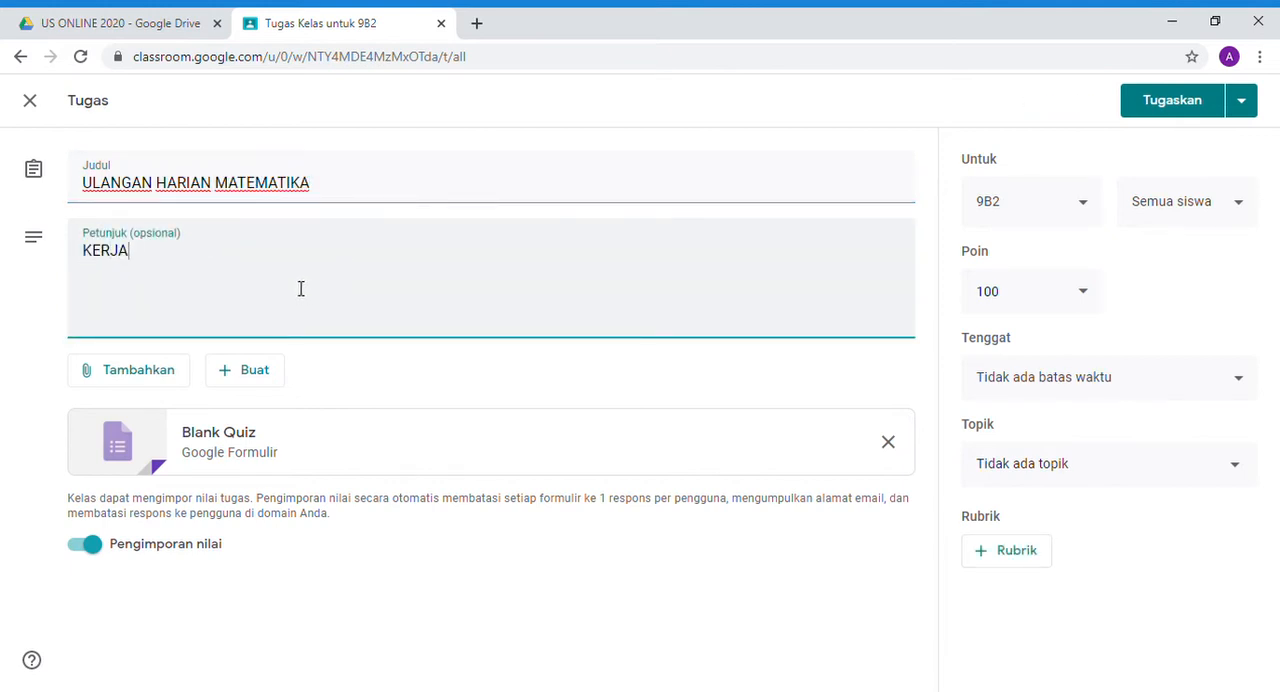
{"action": "type", "text": "KAN SOAL IN"}
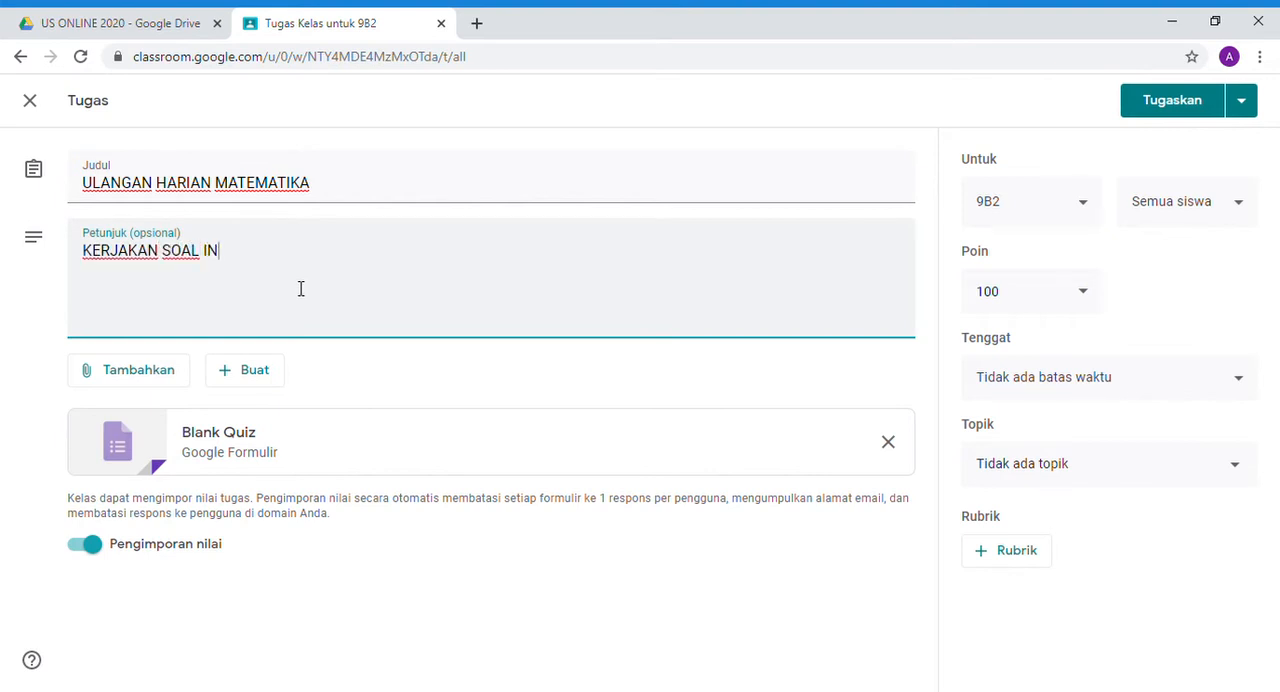
{"action": "type", "text": "I"}
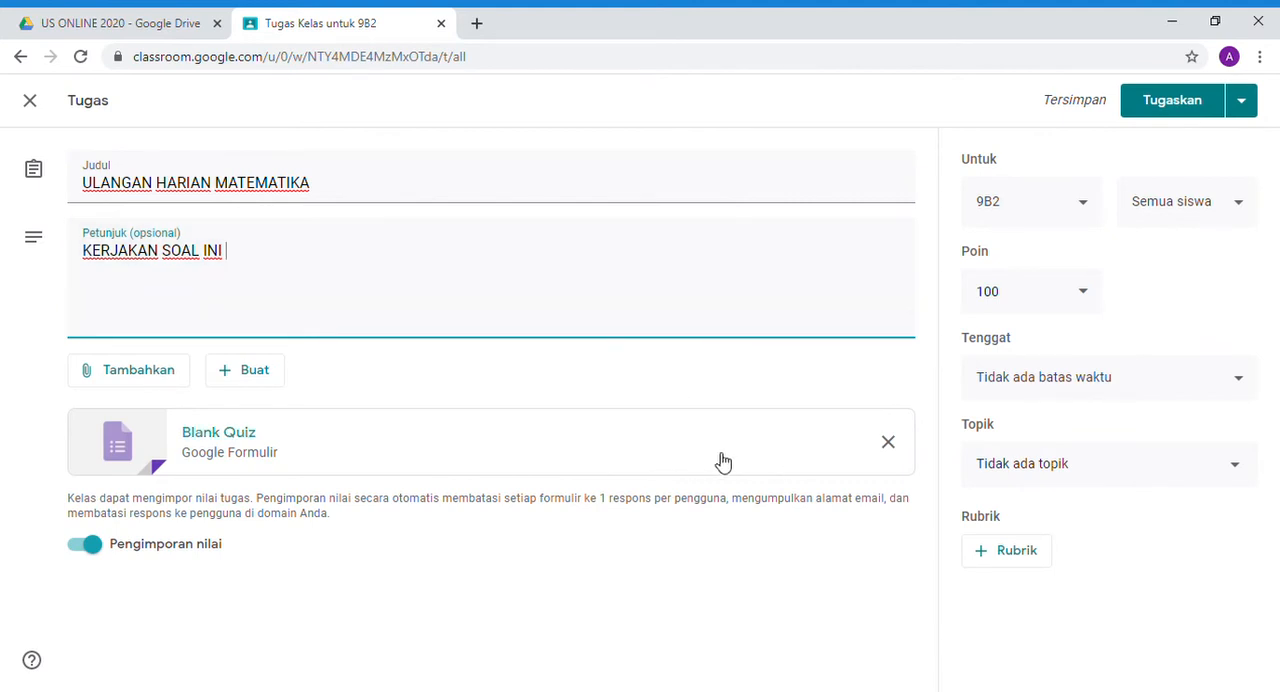
- Open the attached Blank Quiz form and rename its file "SOAL UH MATEMATIKA"
{"action": "left_click", "coordinate": [314, 445]}
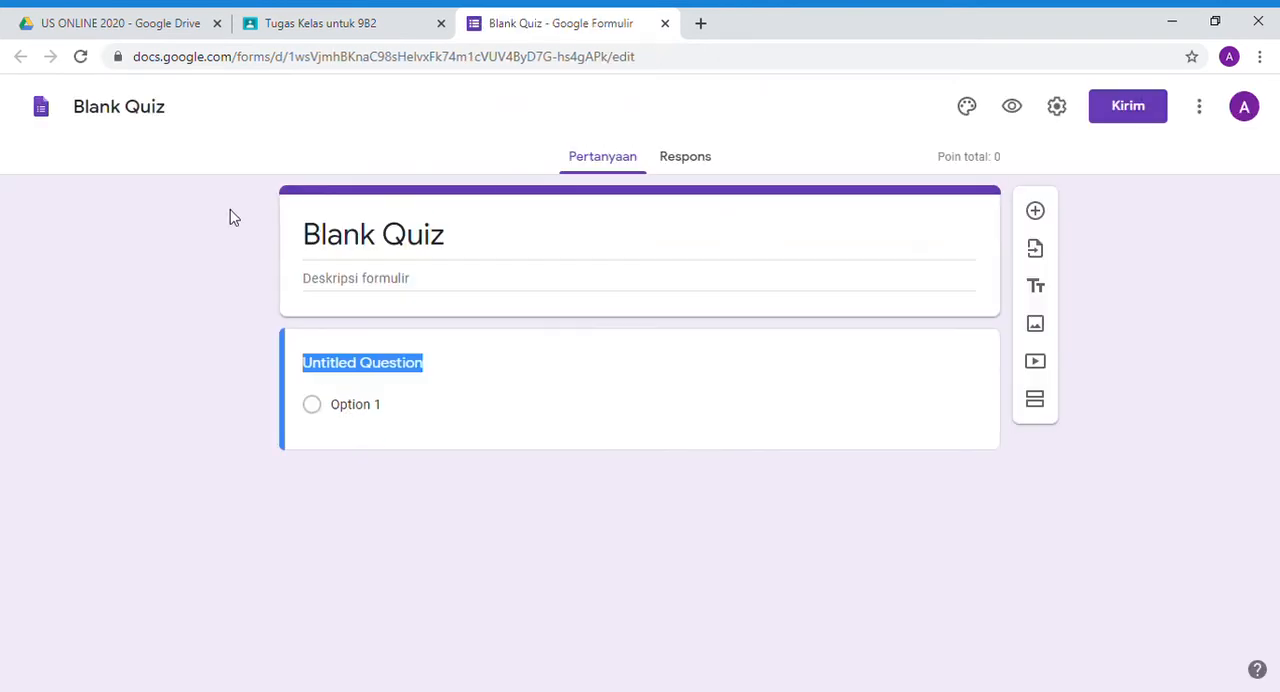
{"action": "triple_click", "coordinate": [132, 106]}
{"action": "type", "text": "SOAL MA"}
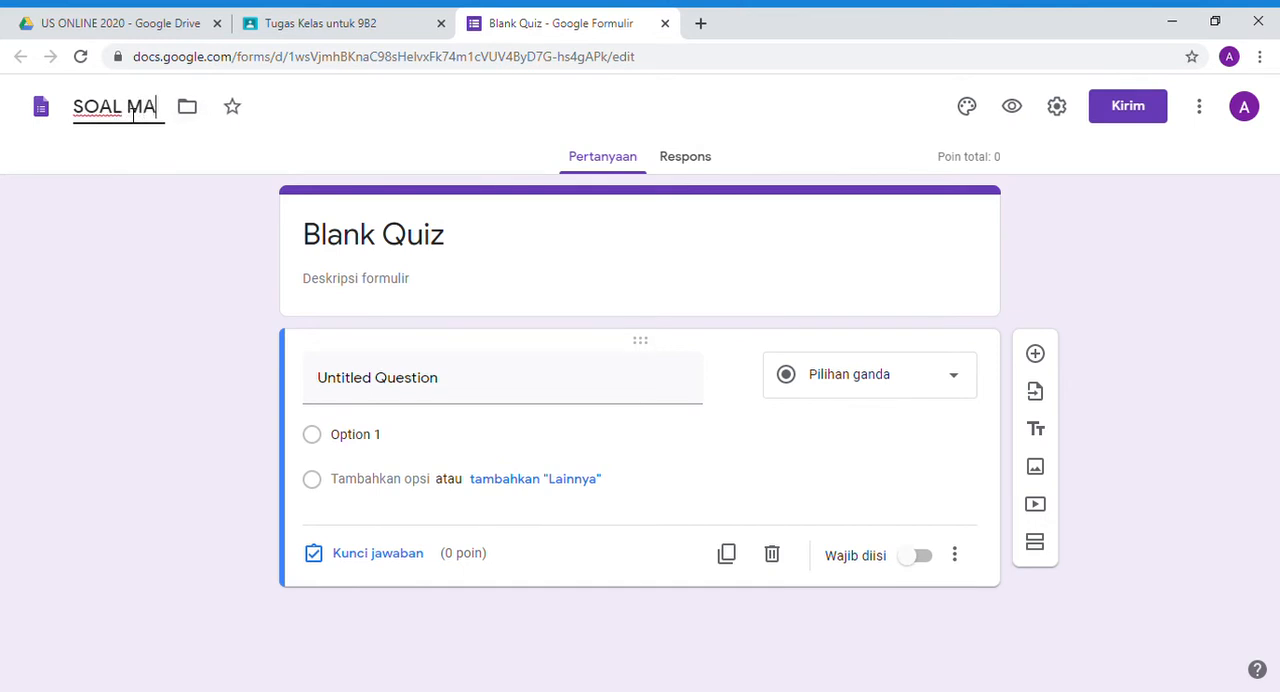
{"action": "type", "text": "TM"}
{"action": "key", "text": "BackSpace"}
{"action": "key", "text": "BackSpace"}
{"action": "key", "text": "BackSpace"}
{"action": "key", "text": "BackSpace"}
{"action": "type", "text": "UH MATEMA"}
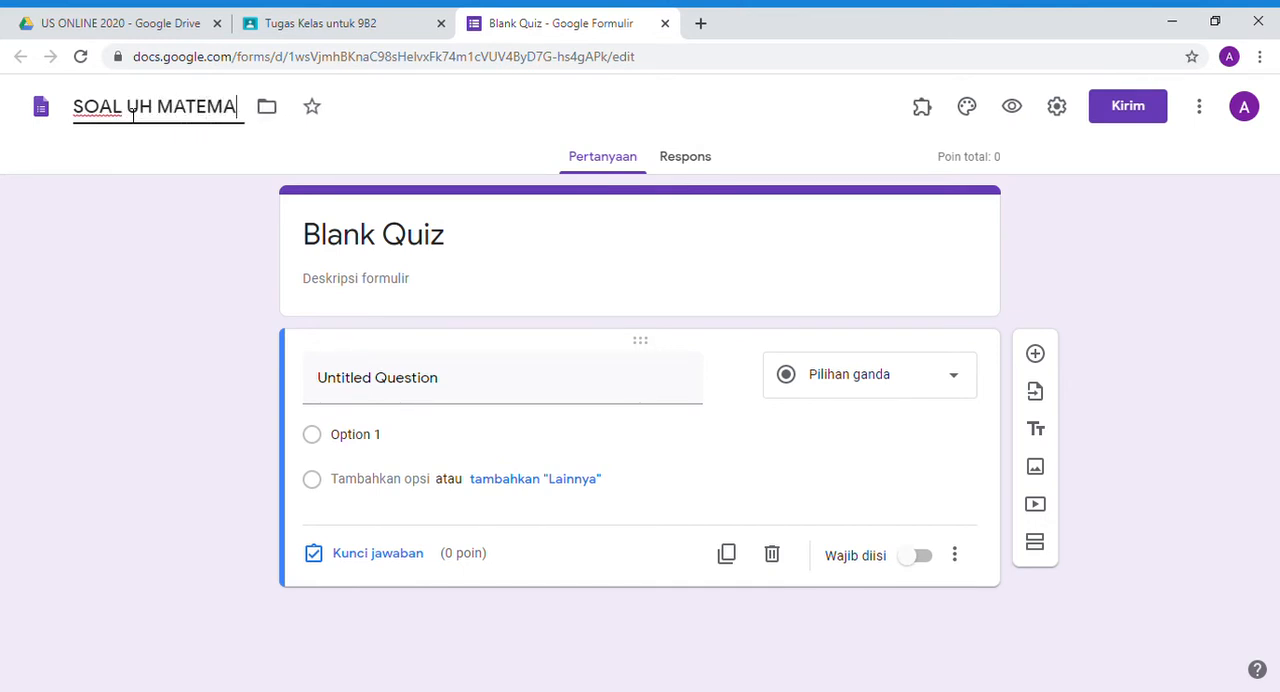
{"action": "type", "text": "TIKA"}
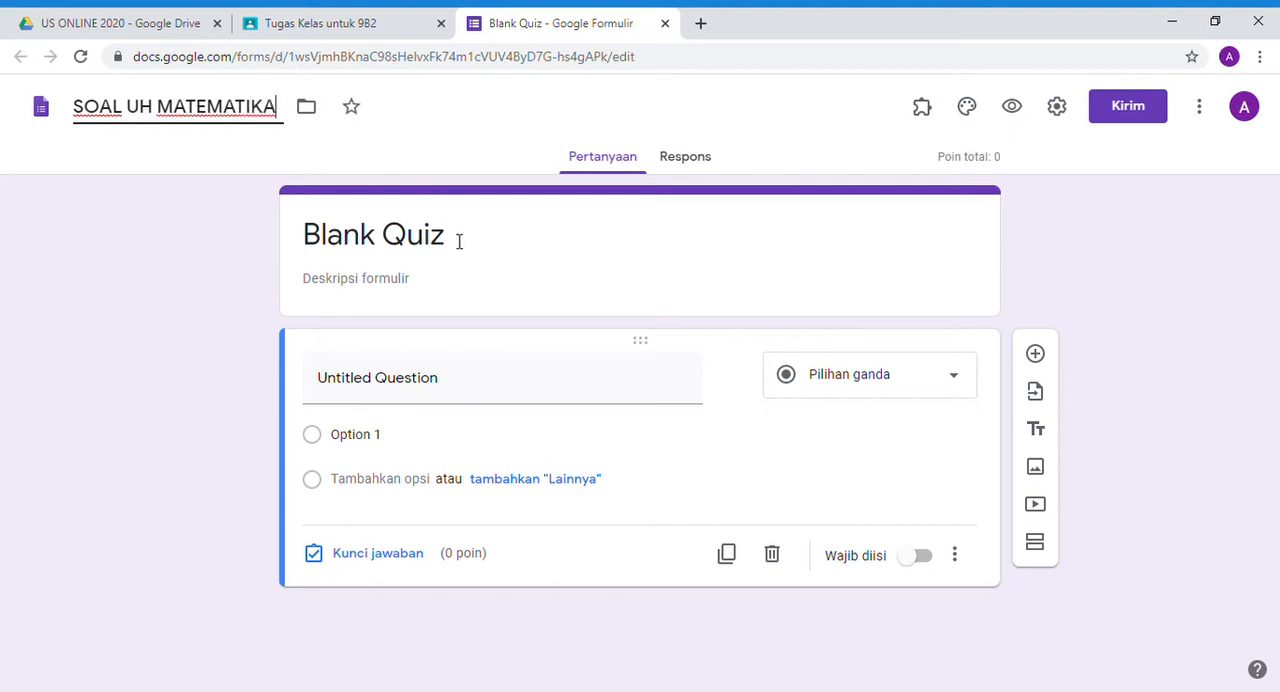
- Change the form's heading to "SOAL ULANGAN HARIAN MATEMATIKA"
{"action": "left_click", "coordinate": [455, 242]}
{"action": "type", "text": "SOA"}
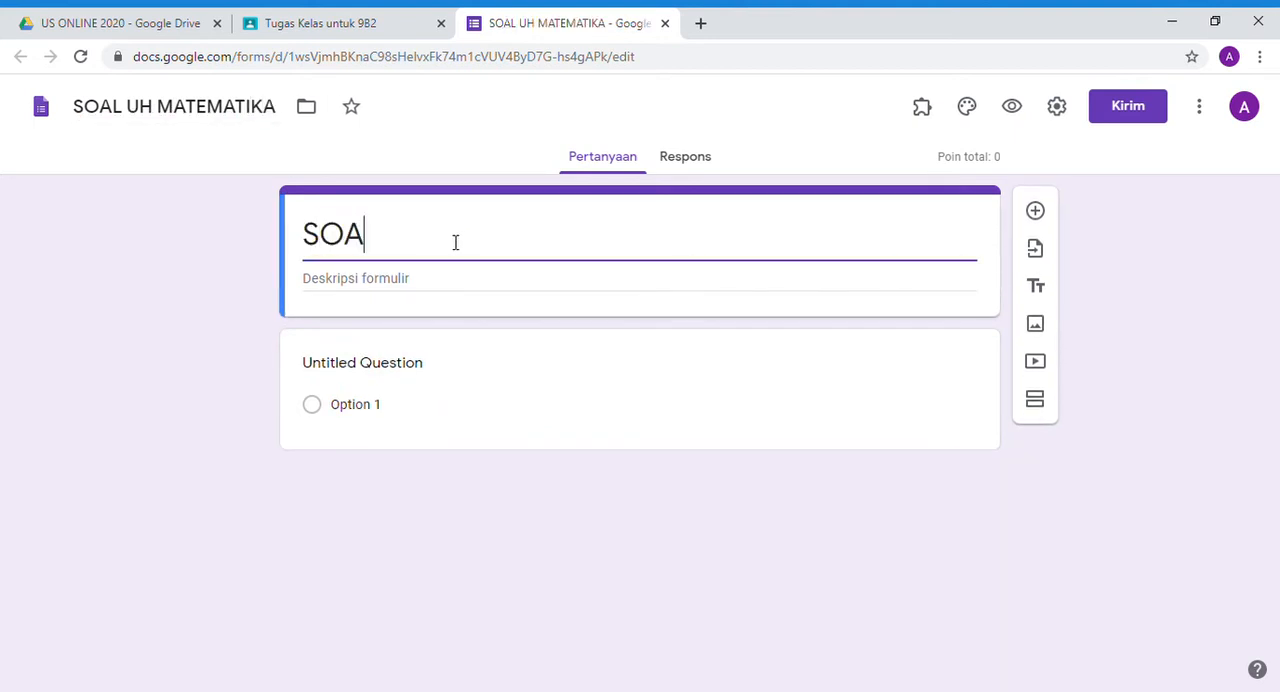
{"action": "type", "text": "L ULANG"}
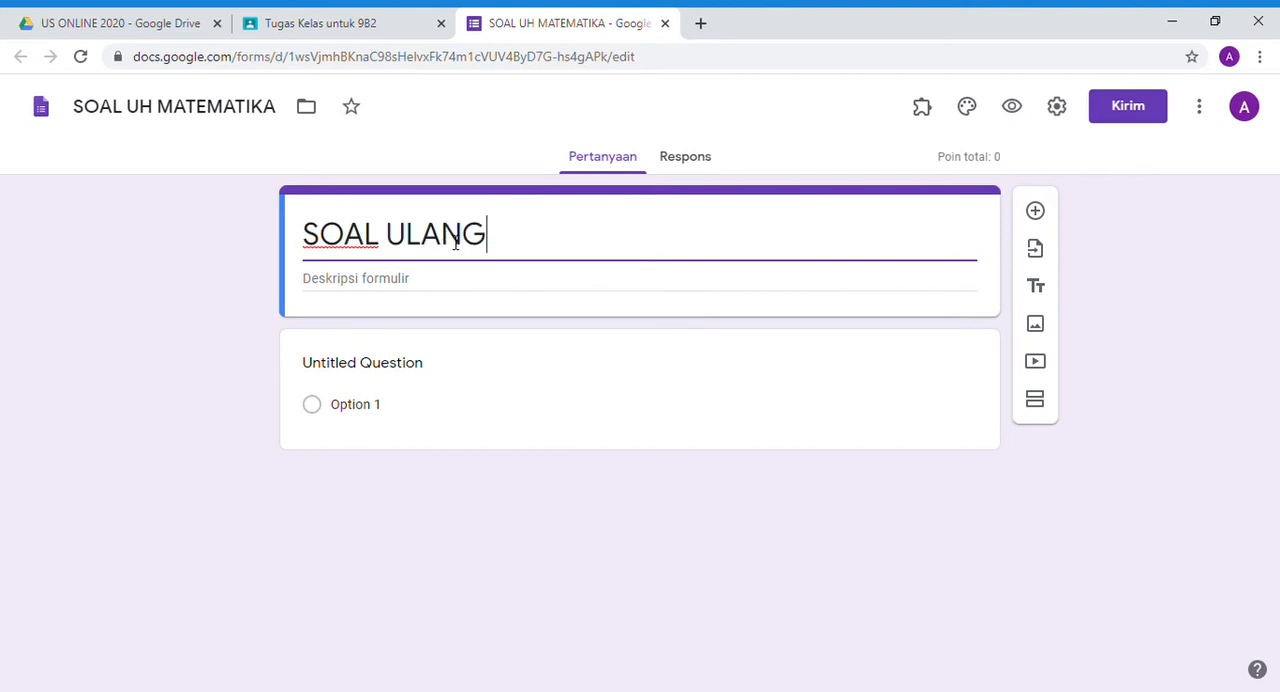
{"action": "type", "text": "AN HARIAN MATEMATIKA"}
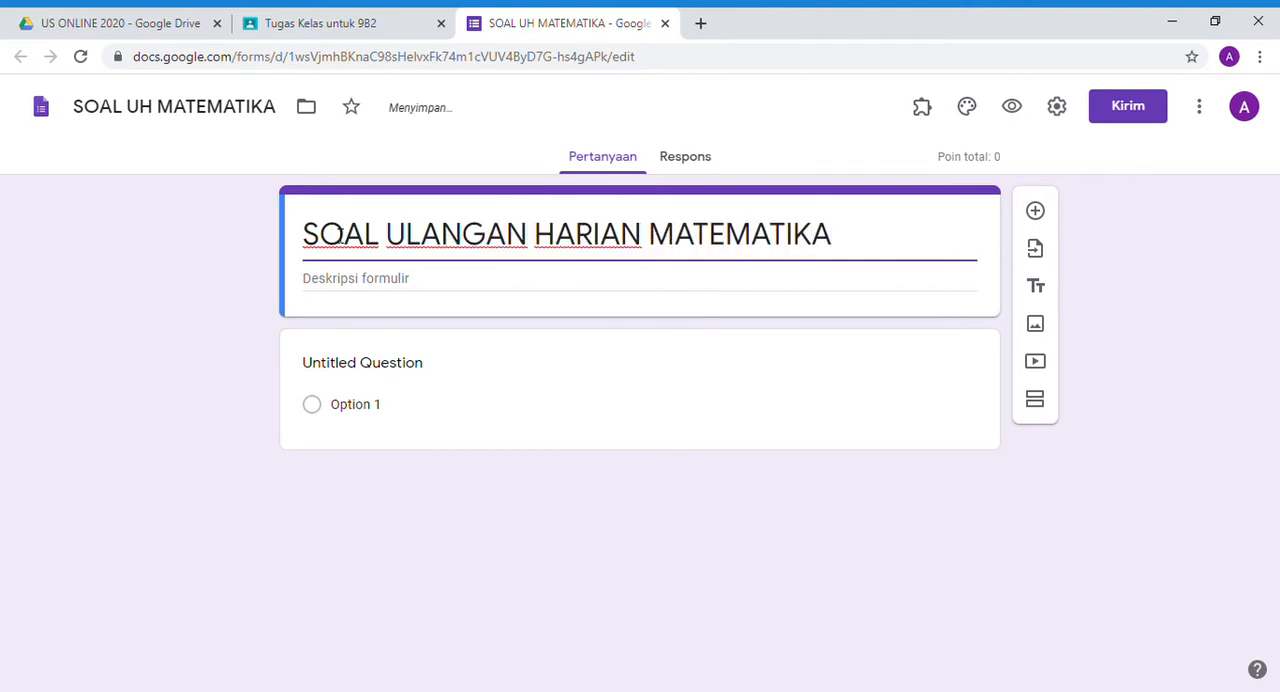
- Turn the untitled question into a required short-answer (Jawaban singkat) question titled "NAMA LENGKAP"
{"action": "left_click", "coordinate": [497, 363]}
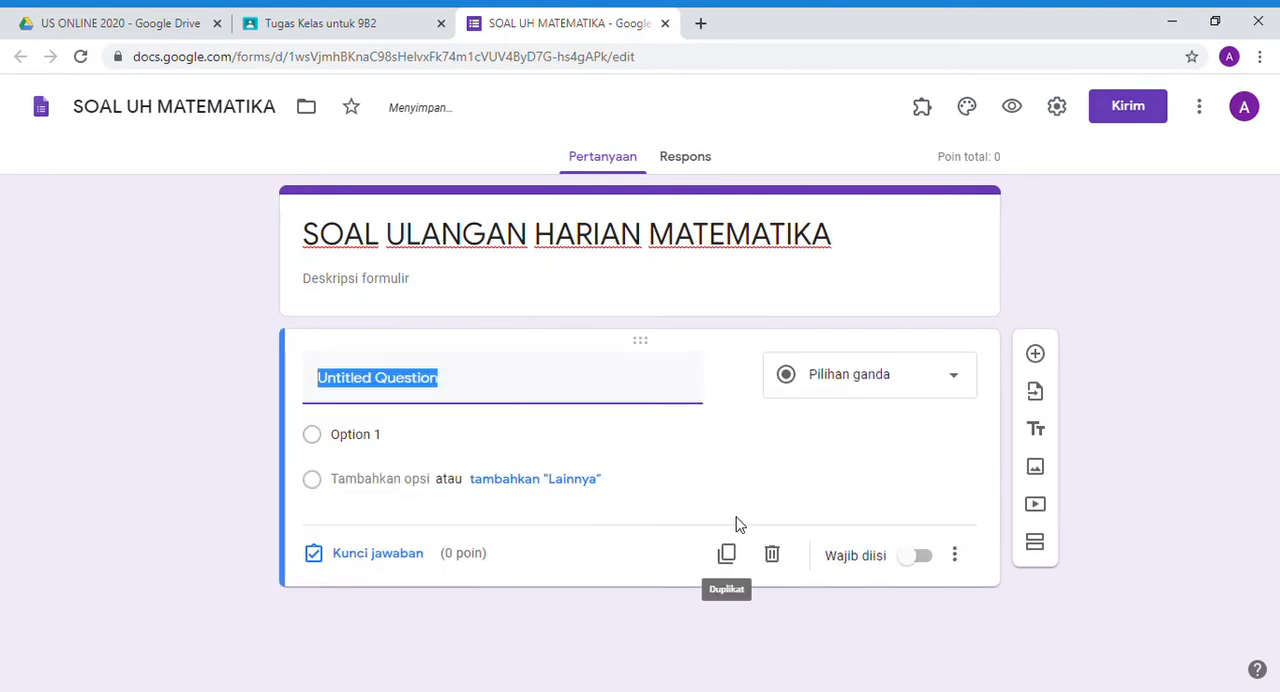
{"action": "left_click", "coordinate": [958, 386]}
{"action": "left_click", "coordinate": [867, 143]}
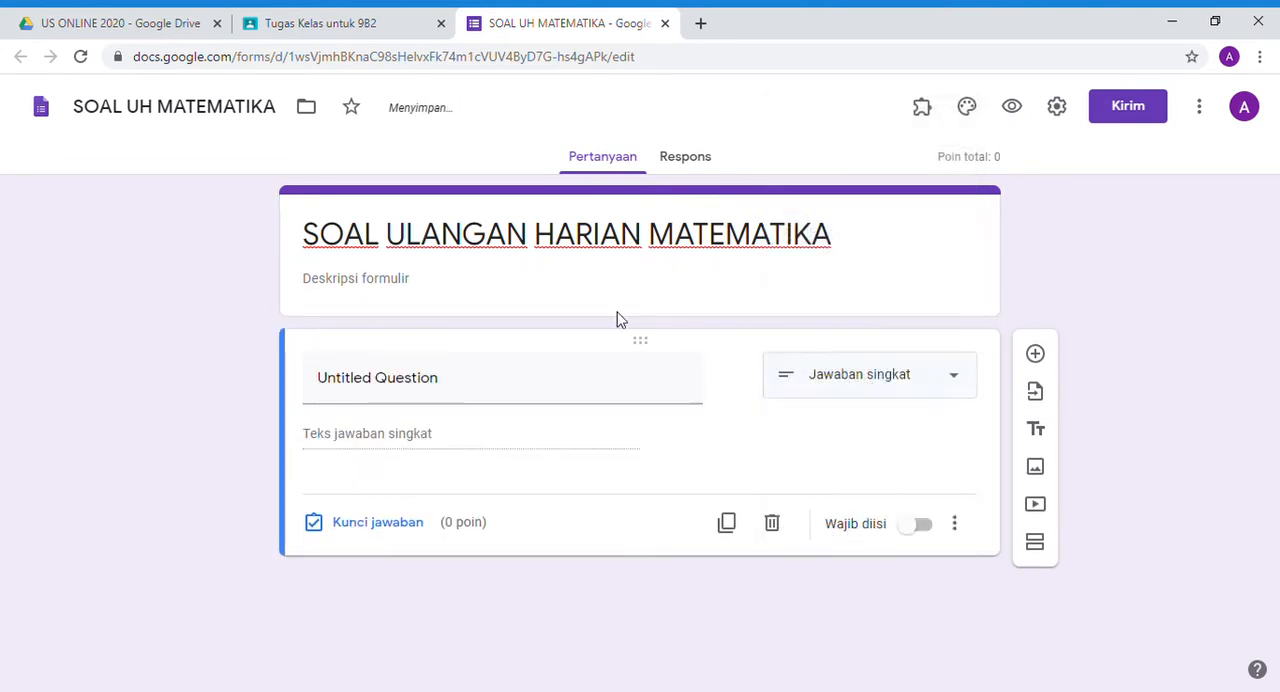
{"action": "left_click", "coordinate": [428, 380]}
{"action": "type", "text": "NAMA LENGKA"}
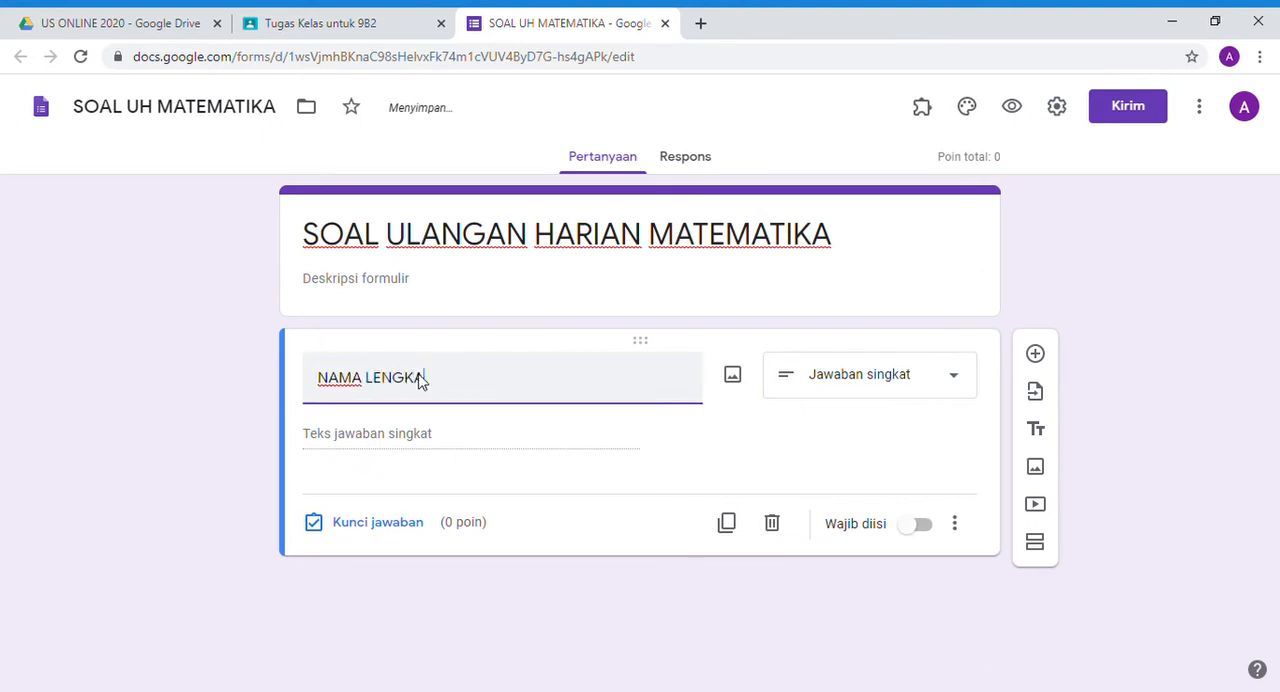
{"action": "type", "text": "P"}
{"action": "left_click", "coordinate": [922, 530]}
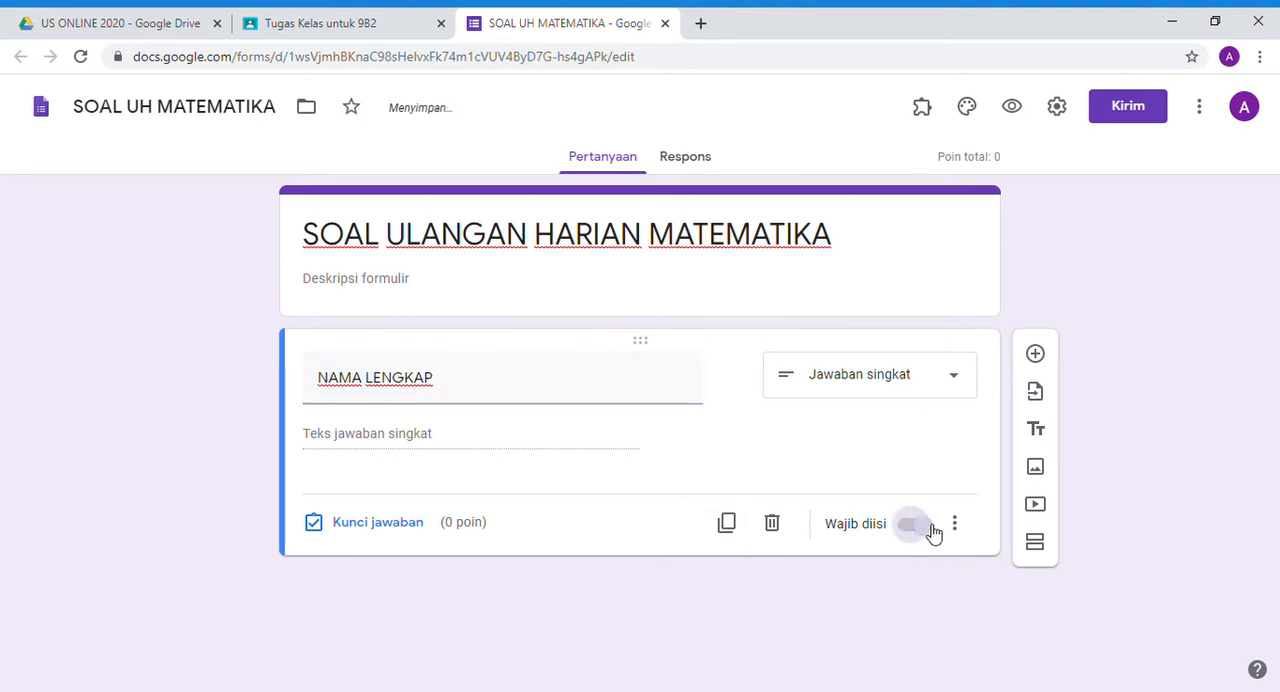
- Duplicate the NAMA LENGKAP question and make the copy a Drop-down question titled "KELAS"
{"action": "left_click", "coordinate": [727, 524]}
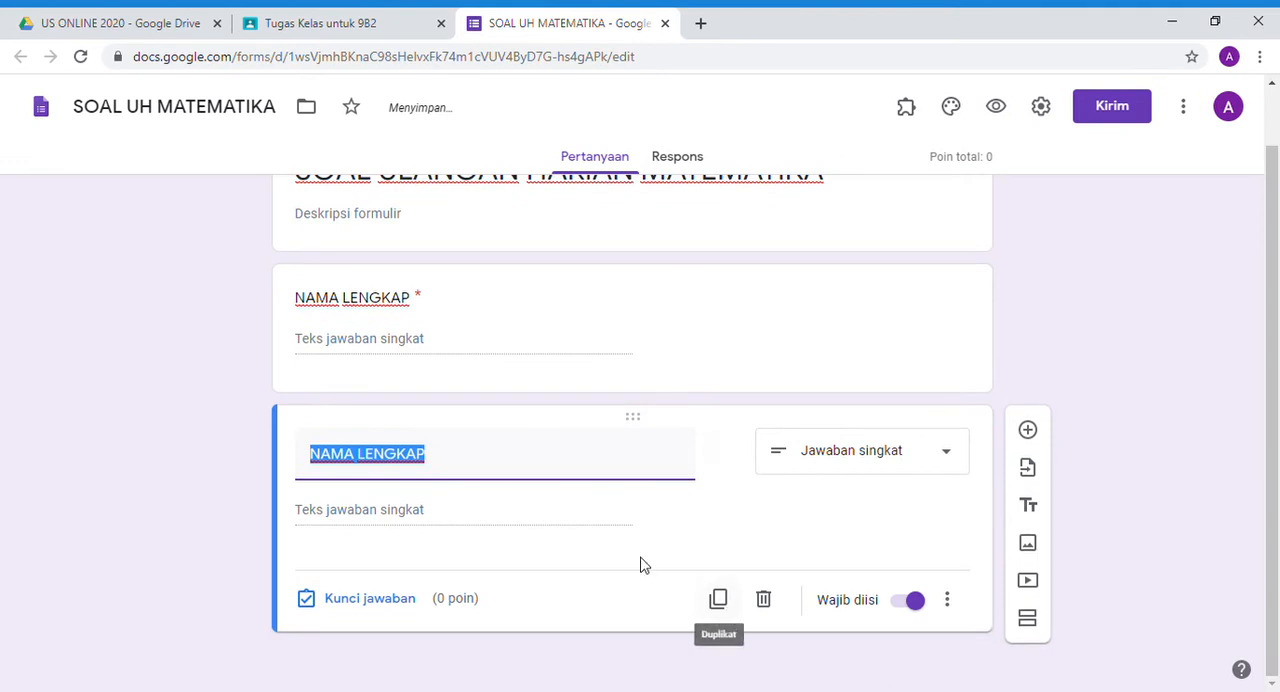
{"action": "left_click", "coordinate": [889, 472]}
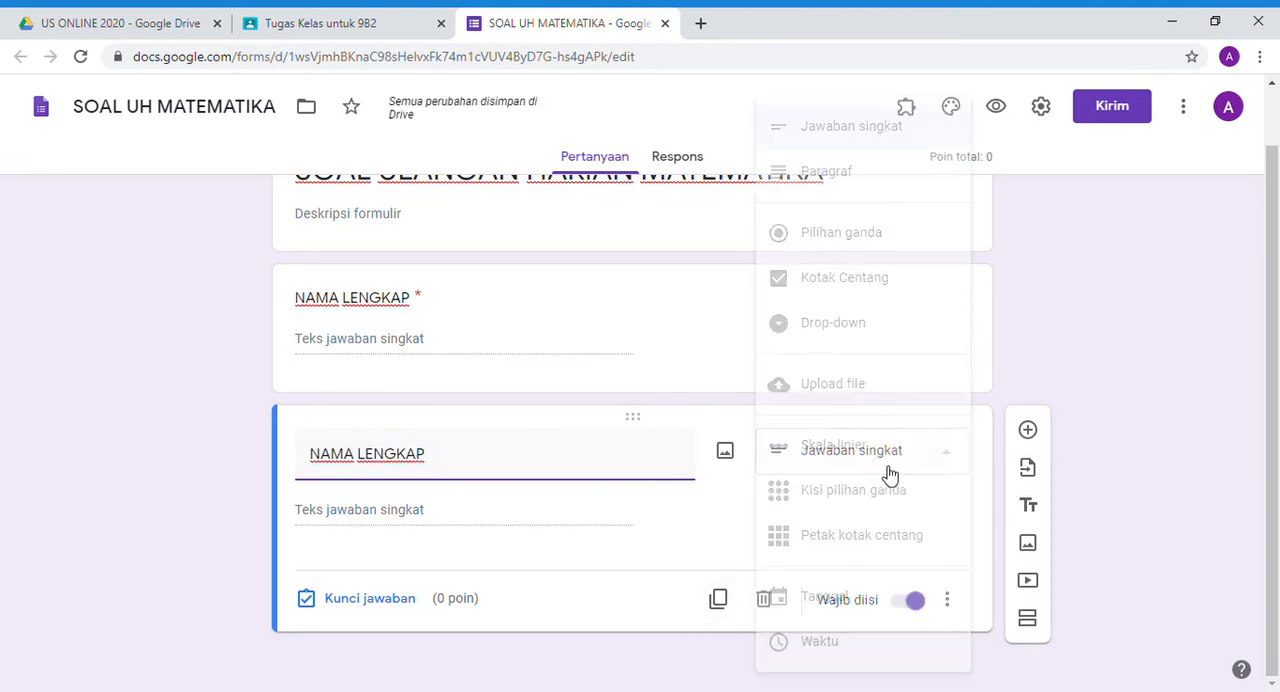
{"action": "left_click", "coordinate": [840, 285]}
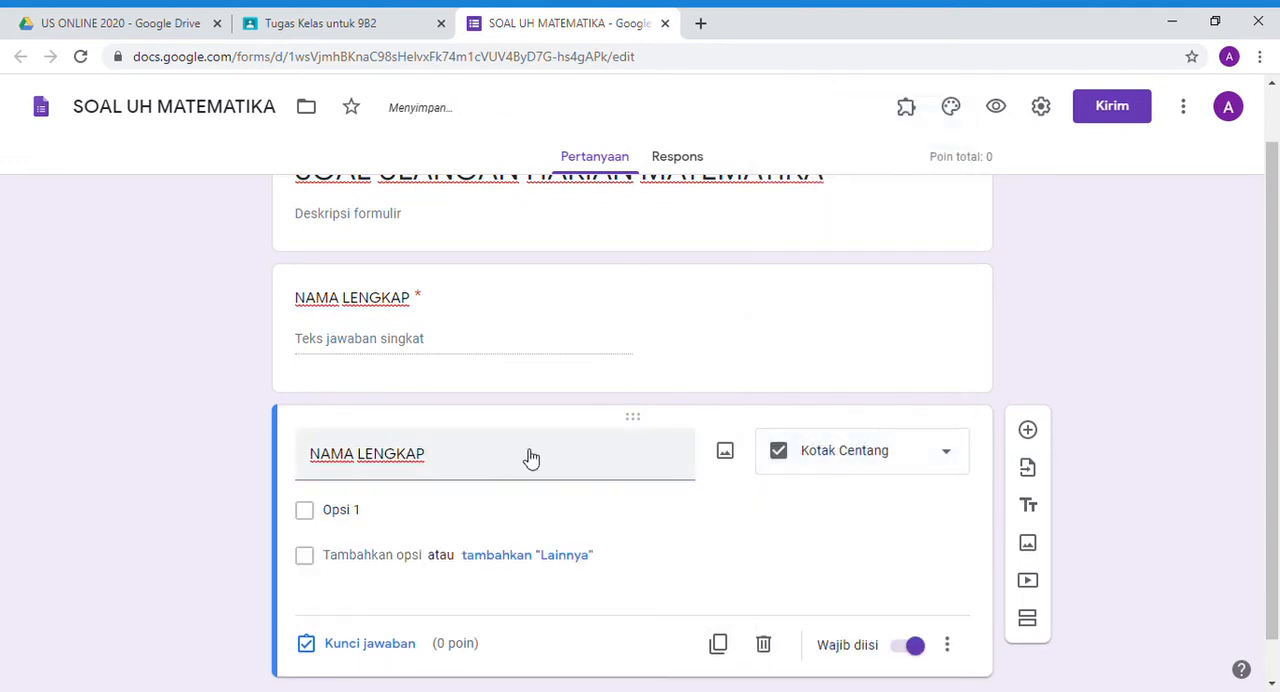
{"action": "left_click", "coordinate": [829, 457]}
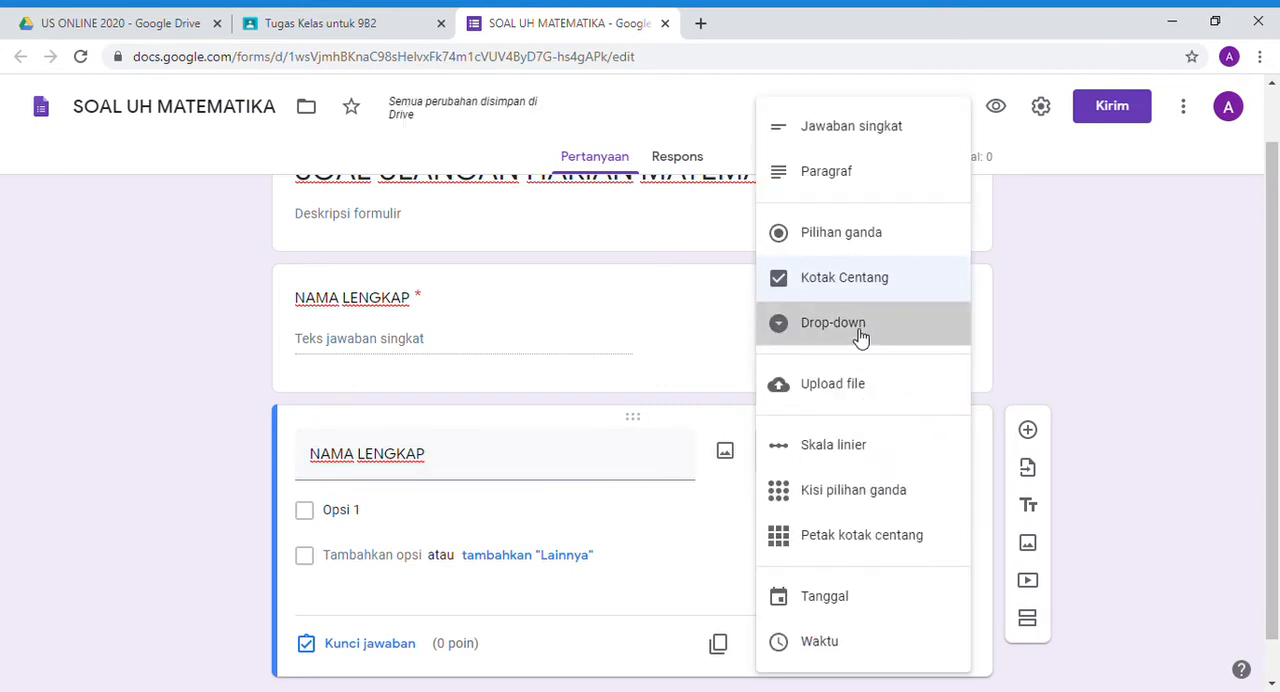
{"action": "left_click", "coordinate": [903, 334]}
{"action": "triple_click", "coordinate": [444, 464]}
{"action": "type", "text": "K"}
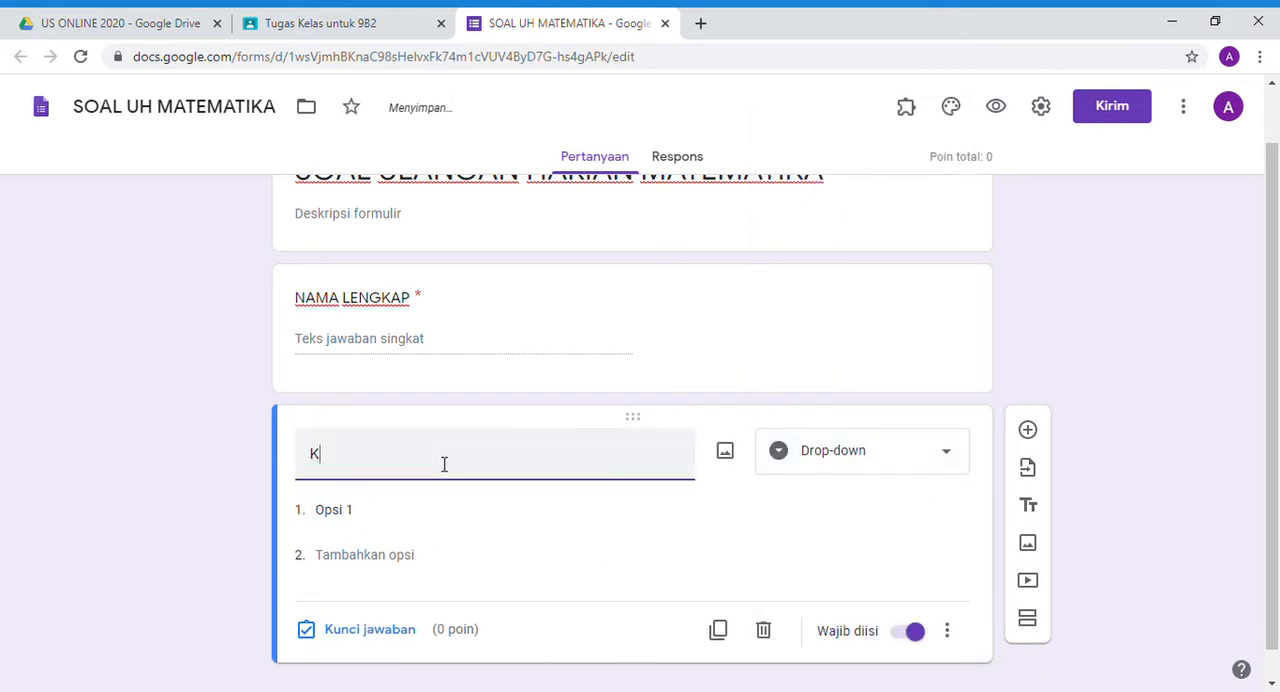
{"action": "type", "text": "ELAS"}
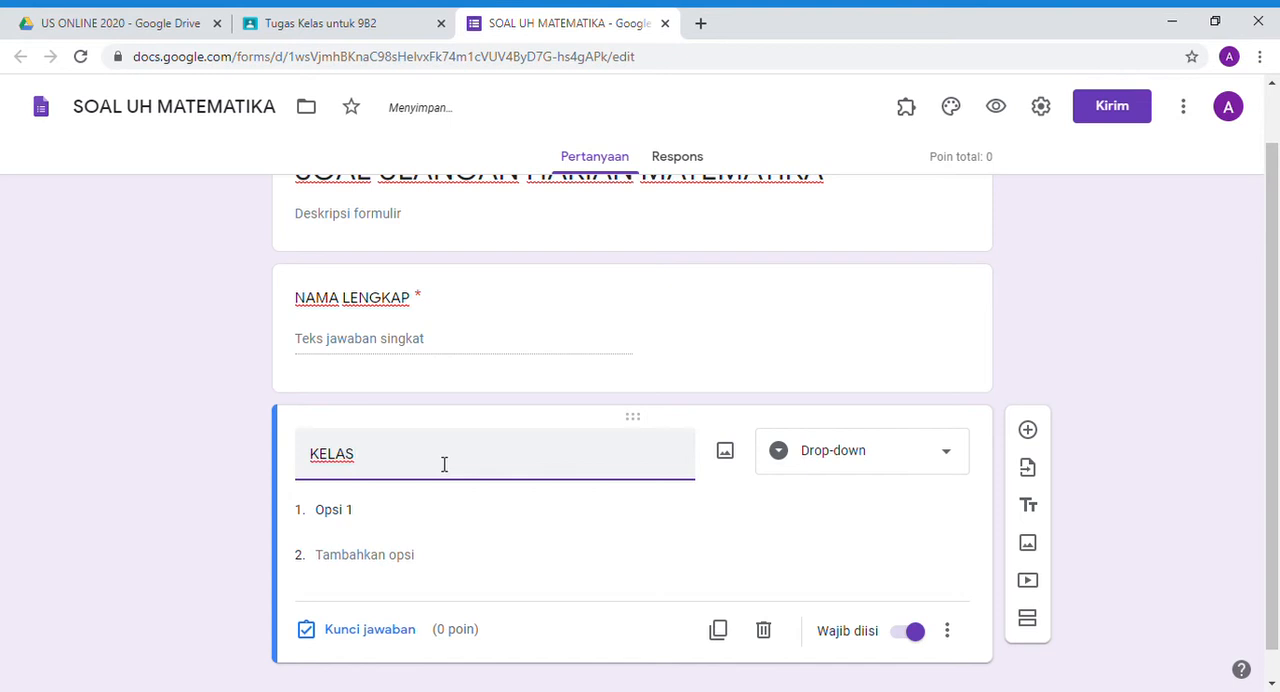
- Give the KELAS drop-down question the options 9A1 and 9A2
{"action": "left_click", "coordinate": [402, 518]}
{"action": "type", "text": "9A1"}
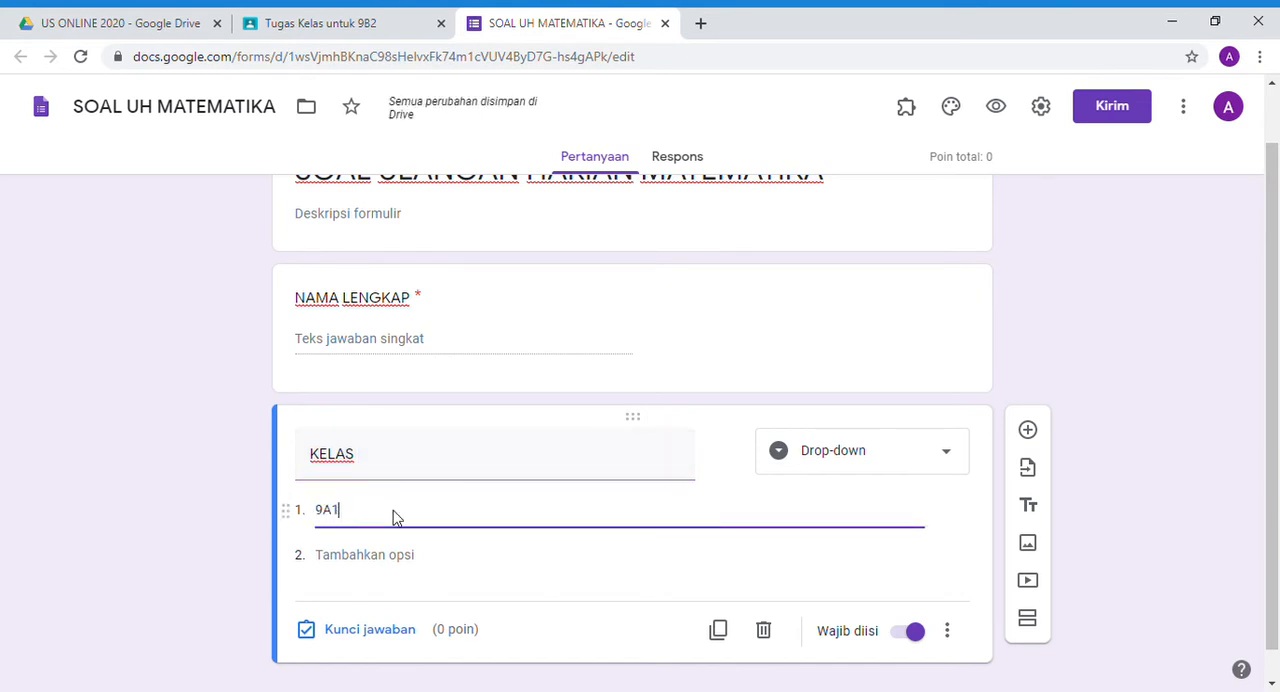
{"action": "key", "text": "Return"}
{"action": "type", "text": "9A3"}
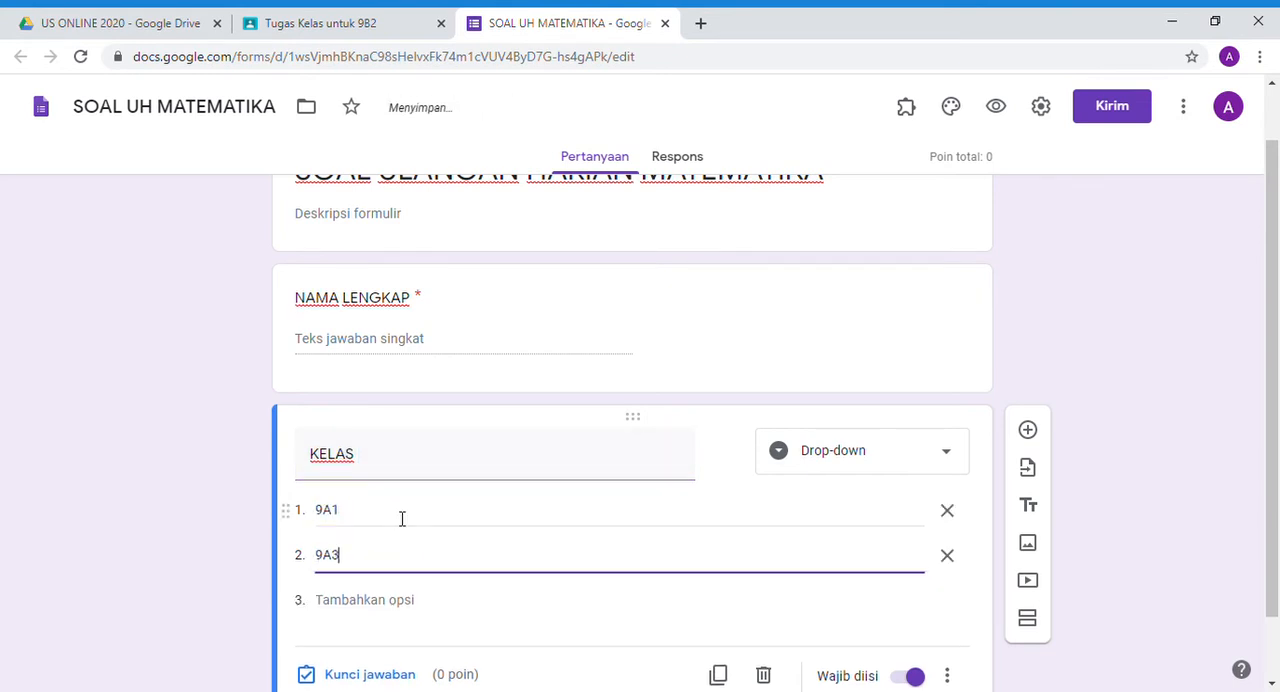
{"action": "left_click", "coordinate": [143, 499]}
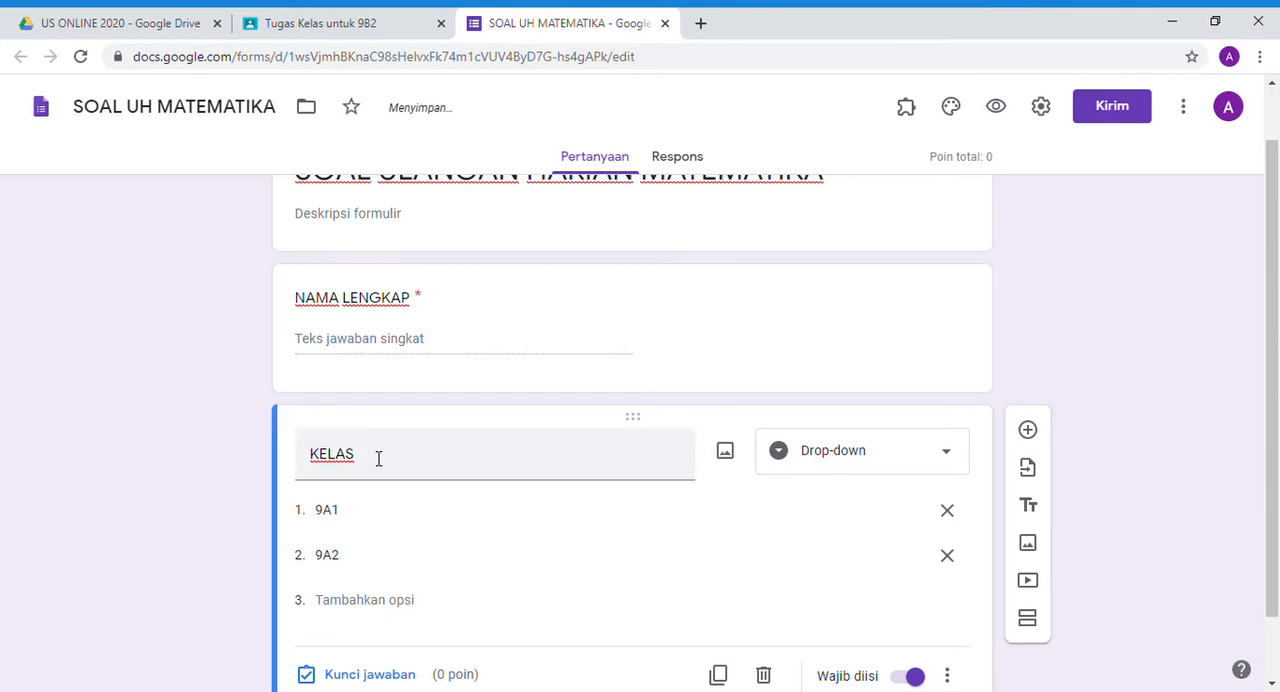
- Duplicate the KELAS question, number the copy "1." in its title and make it a multiple-choice (Pilihan ganda) question
{"action": "scroll", "coordinate": [378, 458], "scroll_direction": "down", "scroll_amount": 2}
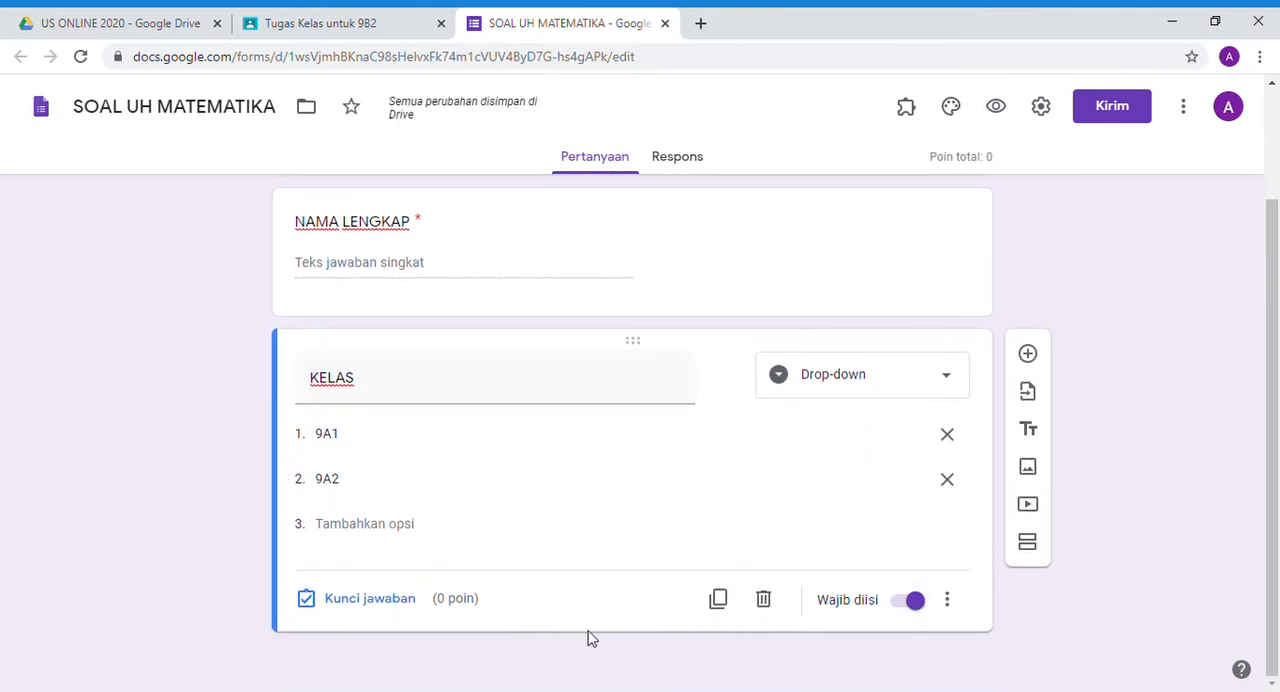
{"action": "left_click", "coordinate": [718, 600]}
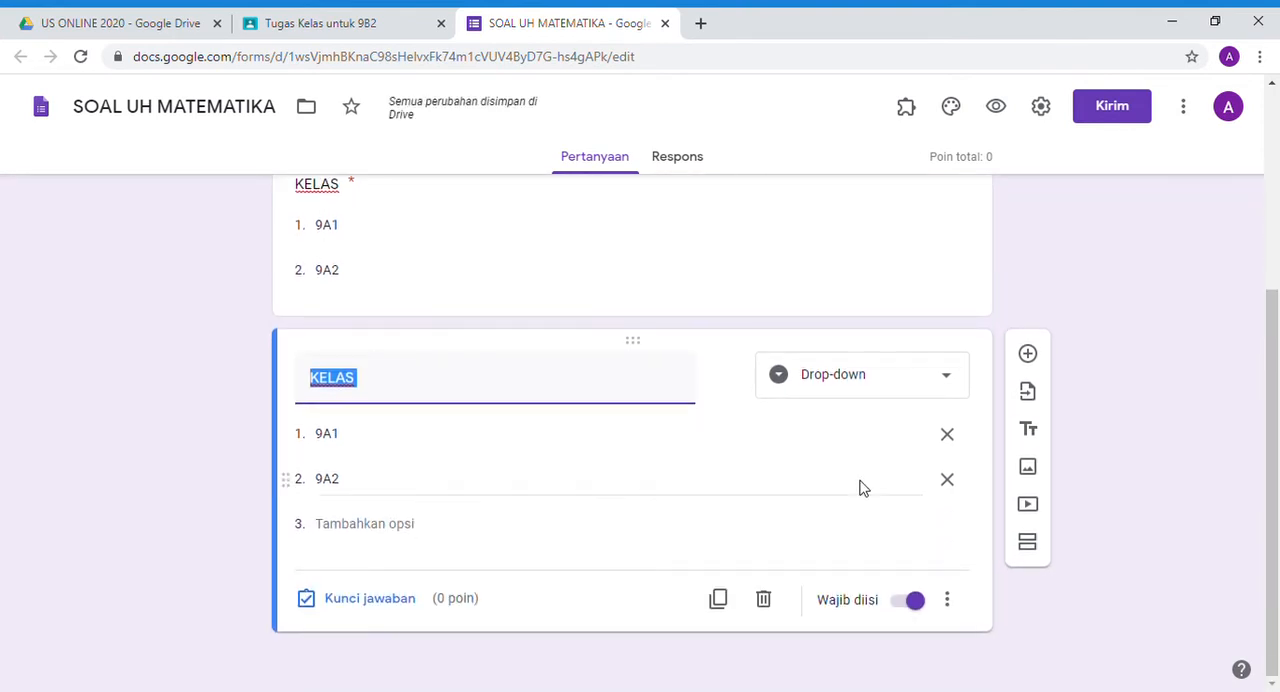
{"action": "type", "text": "1"}
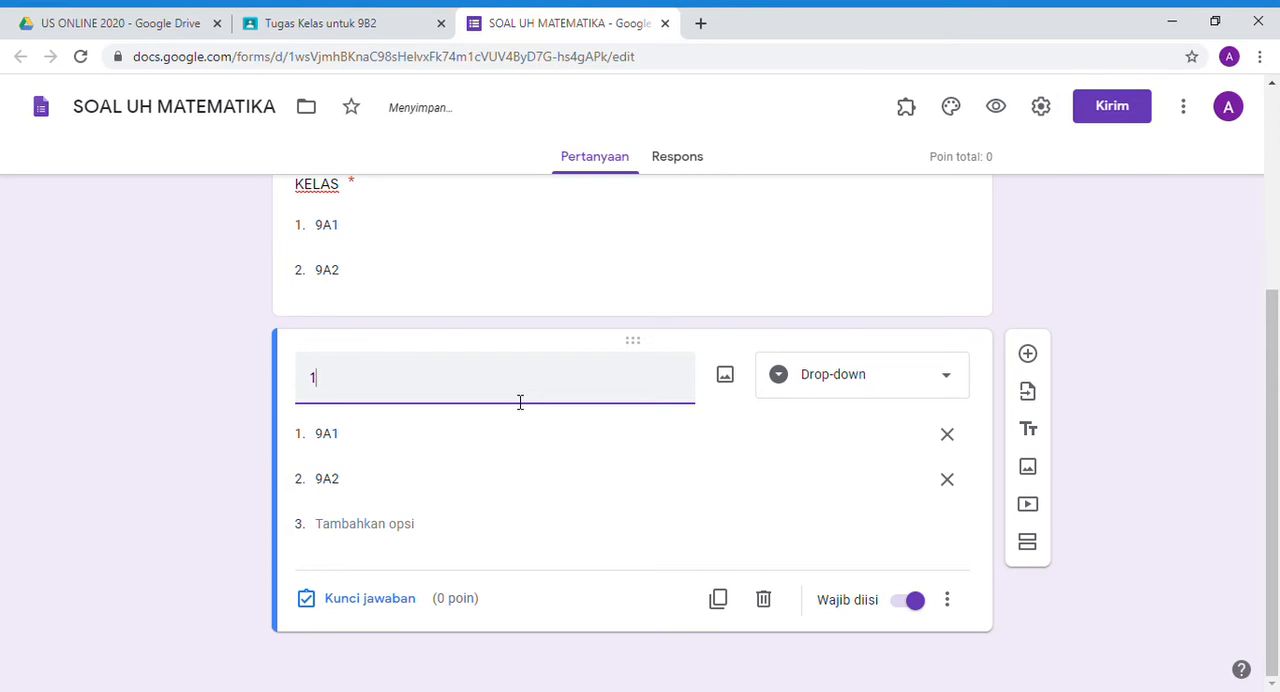
{"action": "type", "text": "."}
{"action": "left_click", "coordinate": [814, 389]}
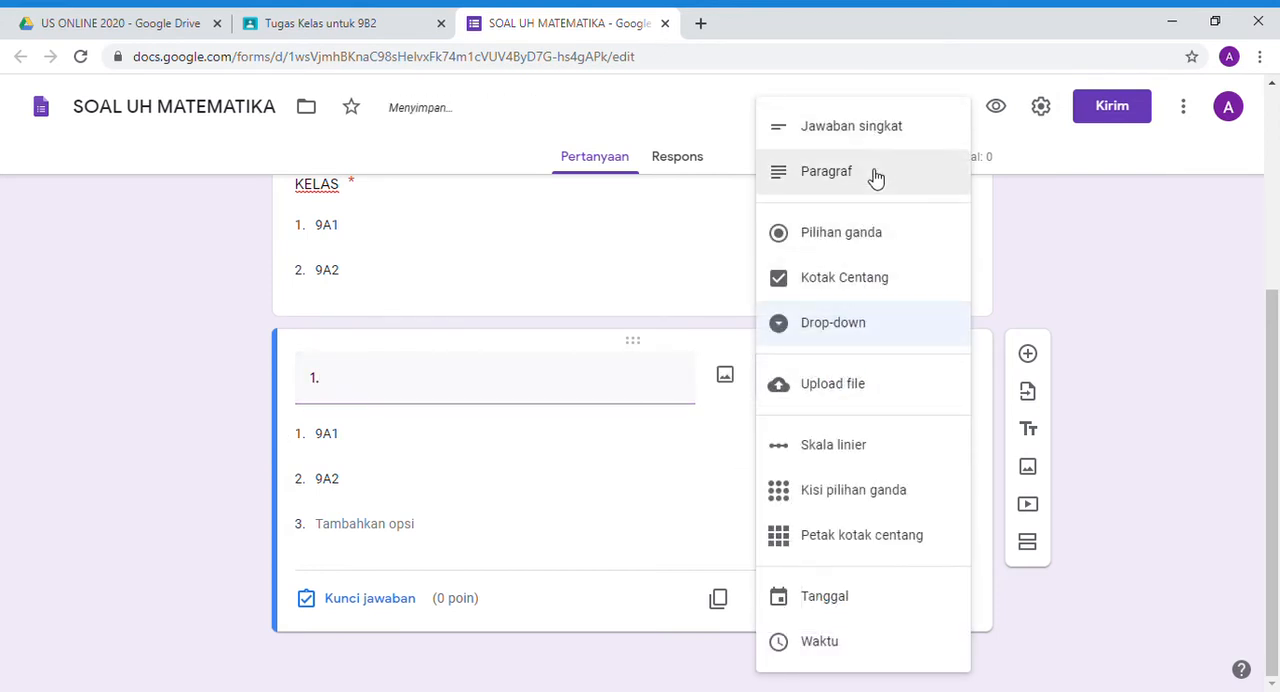
{"action": "left_click", "coordinate": [869, 238]}
- Complete the title of the first multiple-choice question as "1. 10x9_12-5 =..."
{"action": "double_click", "coordinate": [405, 391]}
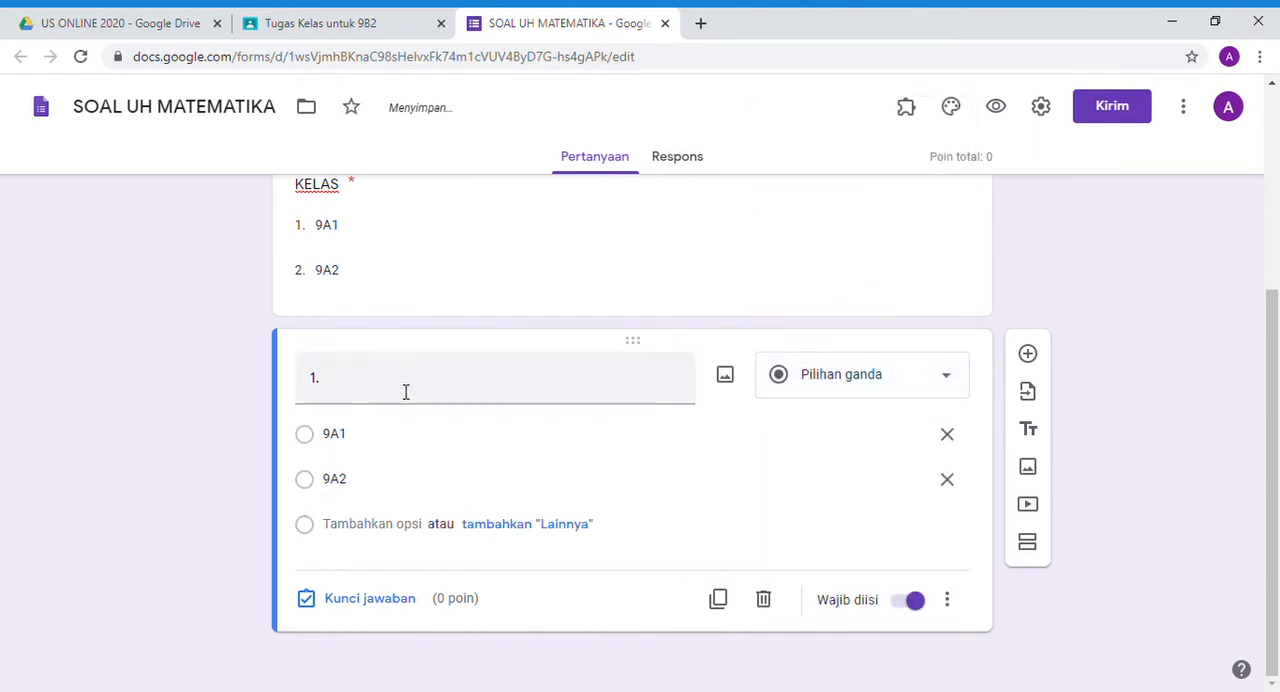
{"action": "left_click", "coordinate": [337, 384]}
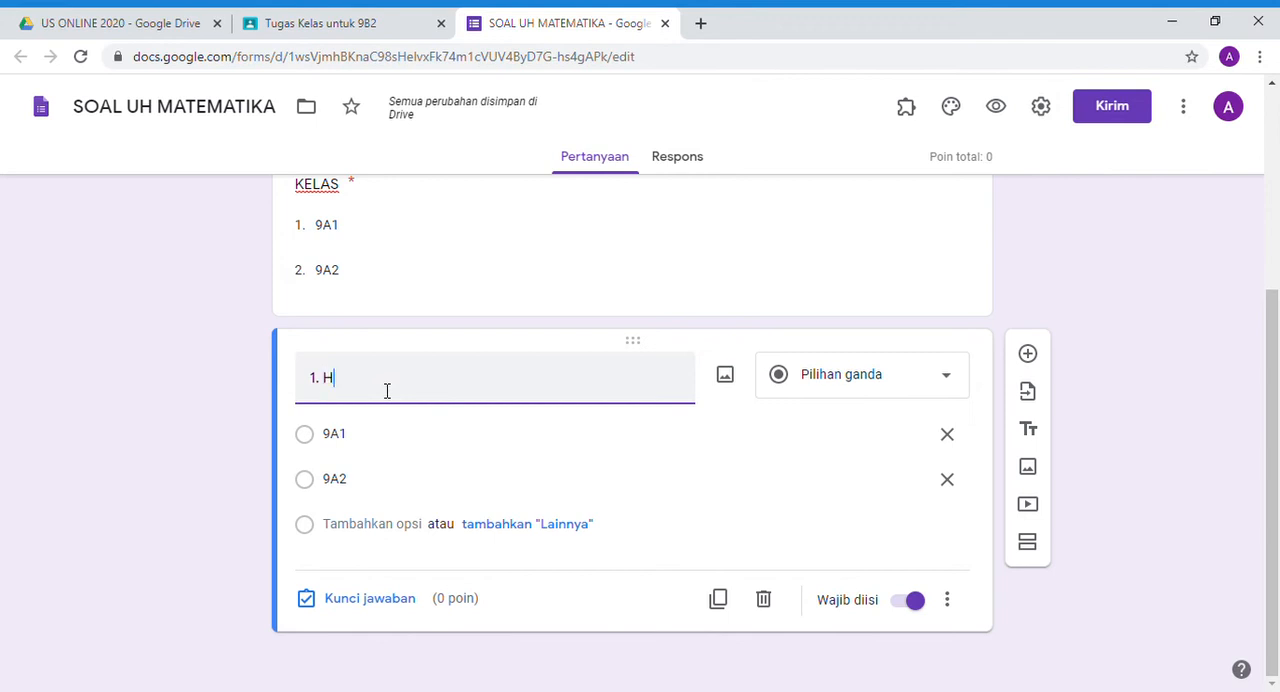
{"action": "type", "text": "HIT"}
{"action": "key", "text": "BackSpace"}
{"action": "type", "text": "h"}
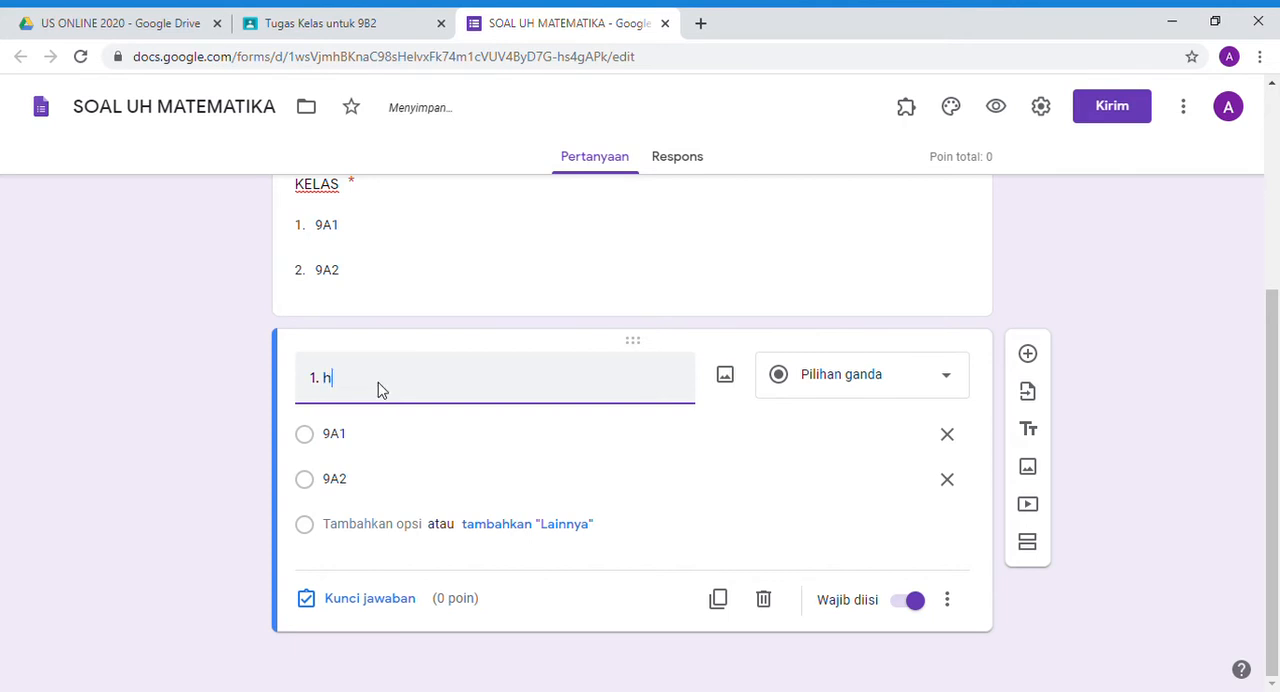
{"action": "type", "text": "itu"}
{"action": "type", "text": "10x9"}
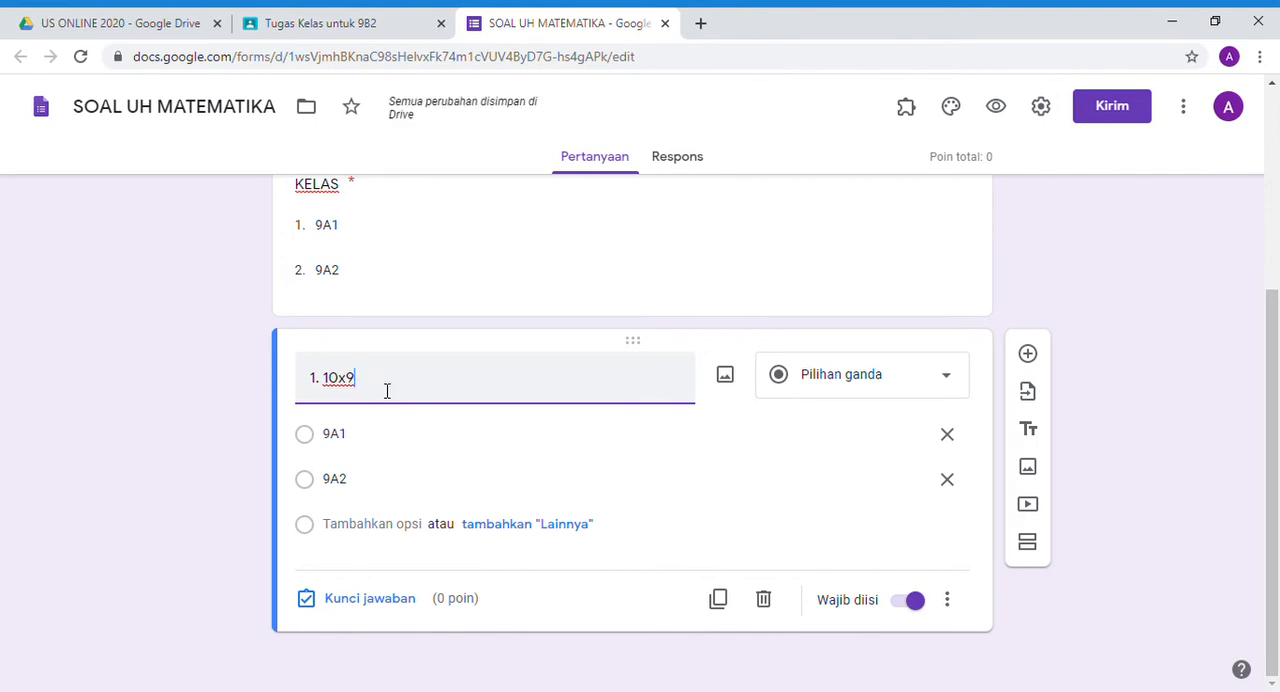
{"action": "type", "text": "_12-"}
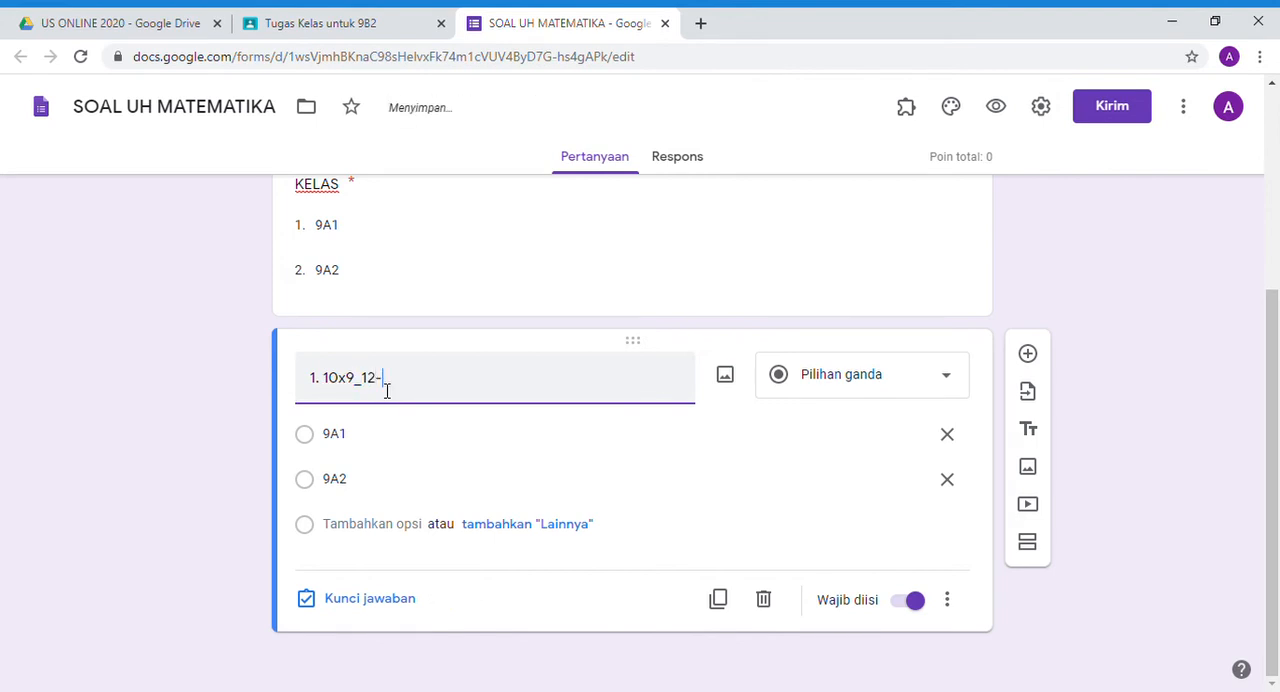
{"action": "type", "text": "5 =..."}
- Give question 1 the answer options 10, 9, 8 and 2, replacing the copied class options
{"action": "left_click", "coordinate": [371, 447]}
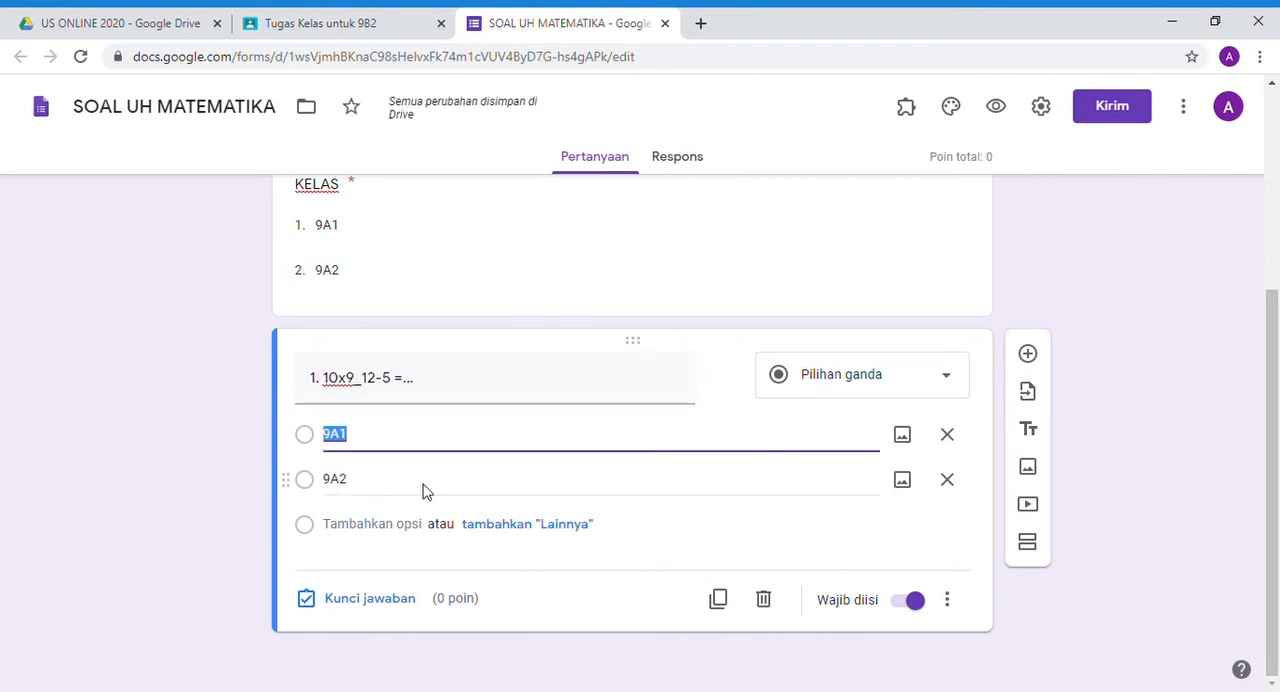
{"action": "type", "text": "1"}
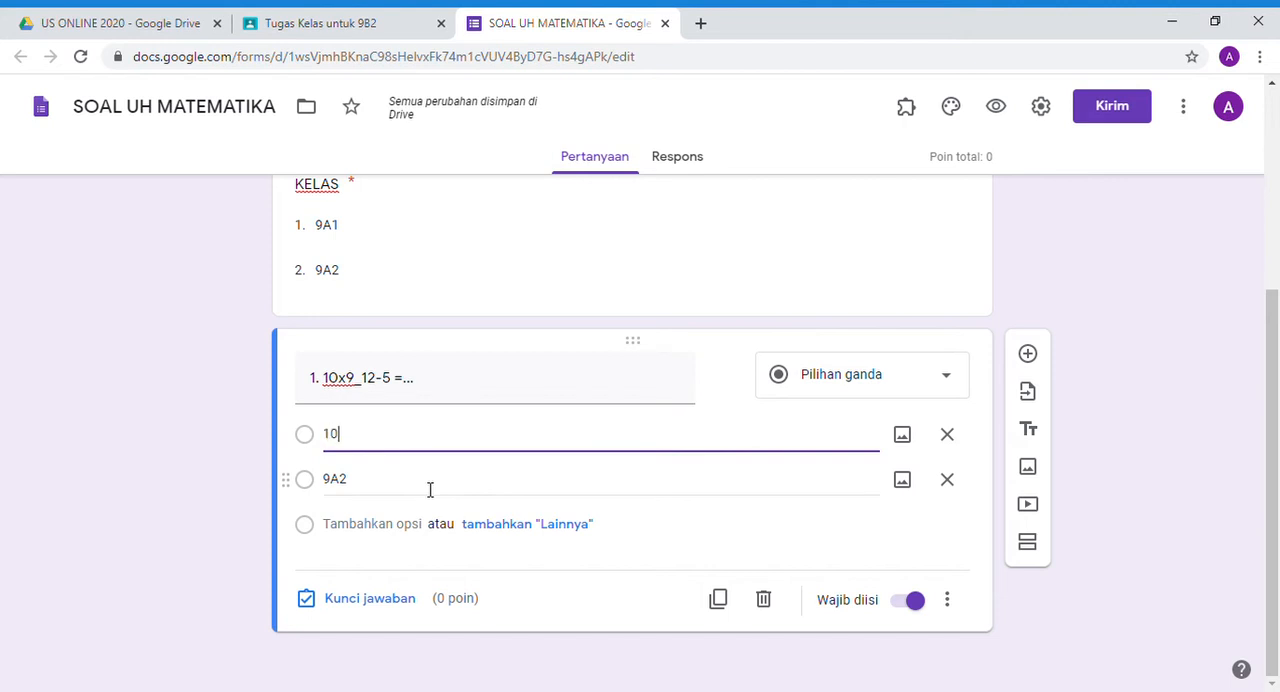
{"action": "type", "text": "0"}
{"action": "left_click", "coordinate": [430, 489]}
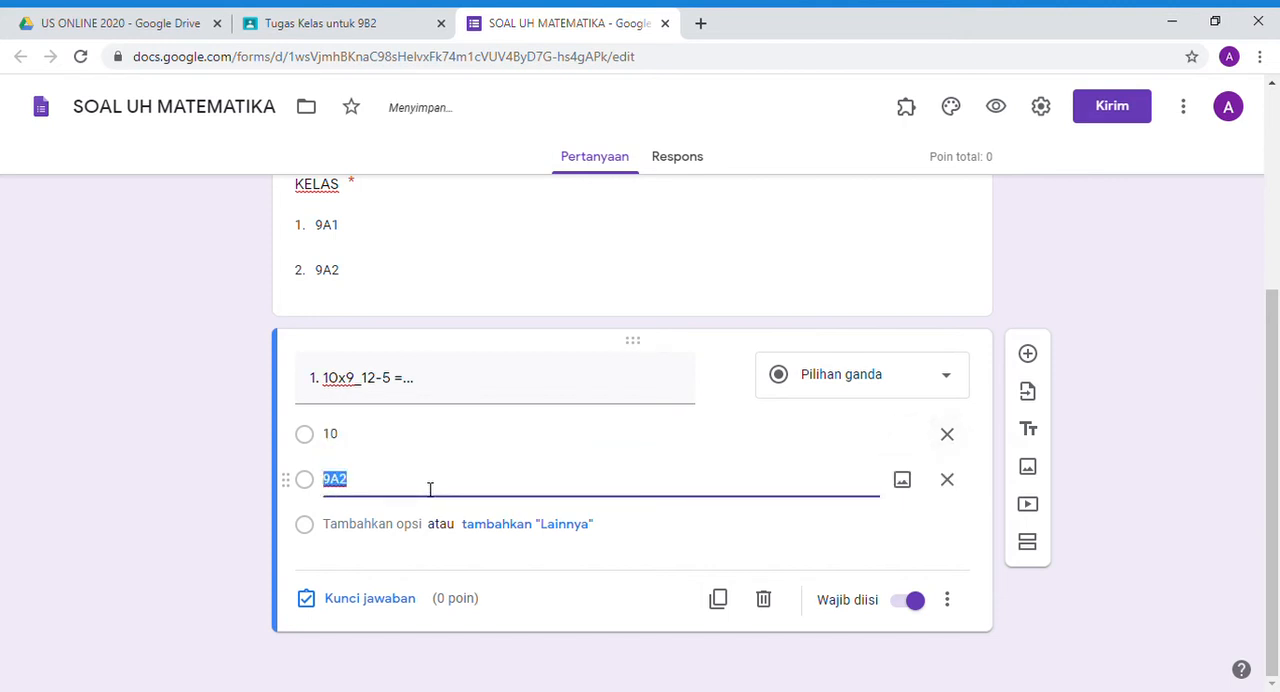
{"action": "type", "text": "9"}
{"action": "key", "text": "Tab"}
{"action": "key", "text": "Tab"}
{"action": "key", "text": "Tab"}
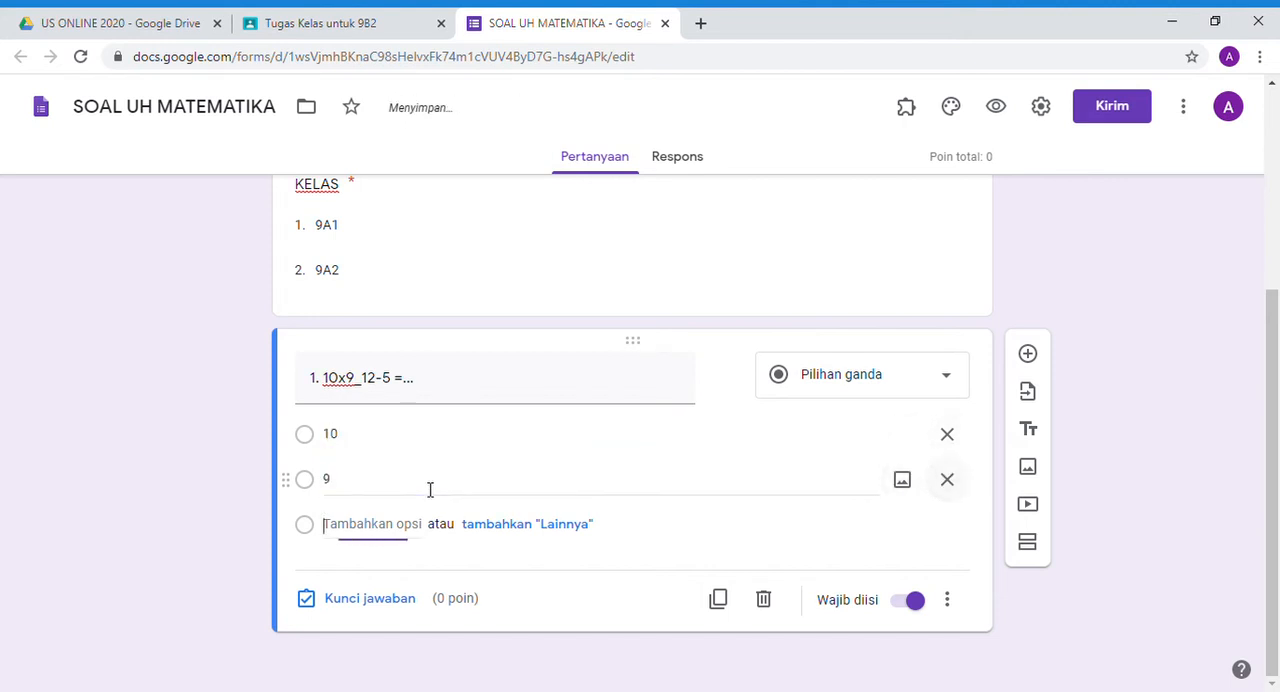
{"action": "type", "text": "8"}
{"action": "key", "text": "Tab"}
{"action": "key", "text": "Tab"}
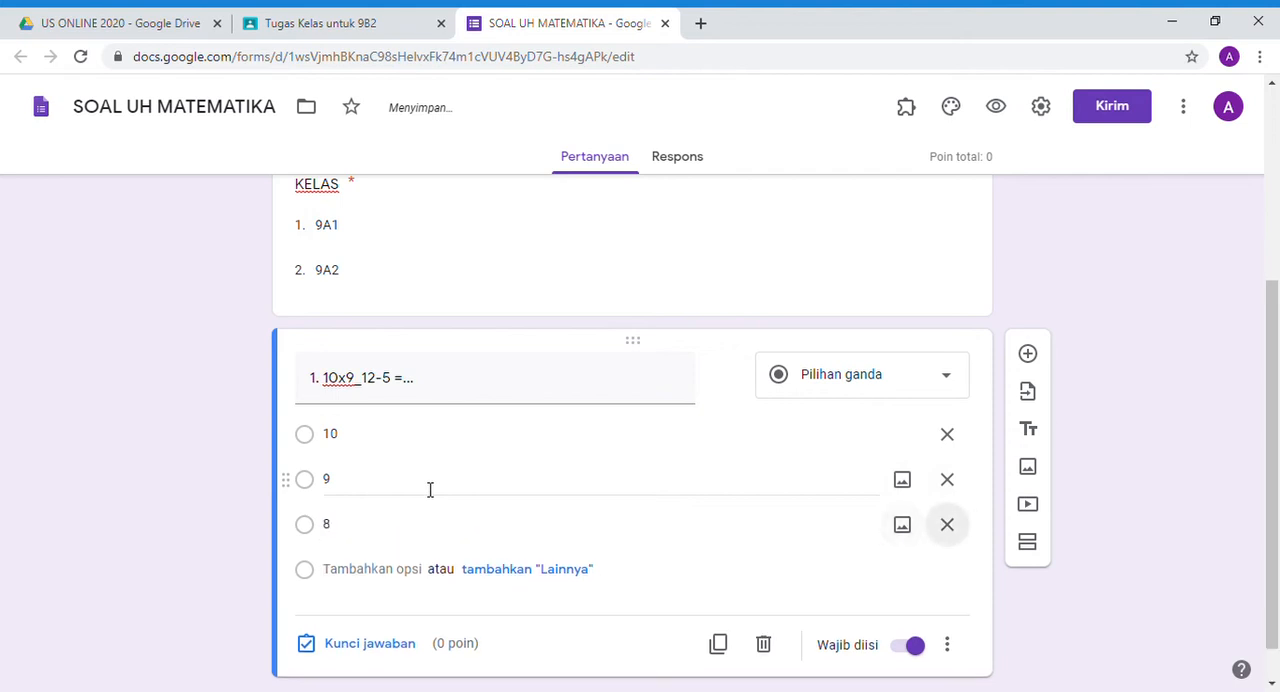
{"action": "key", "text": "Tab"}
{"action": "type", "text": "2"}
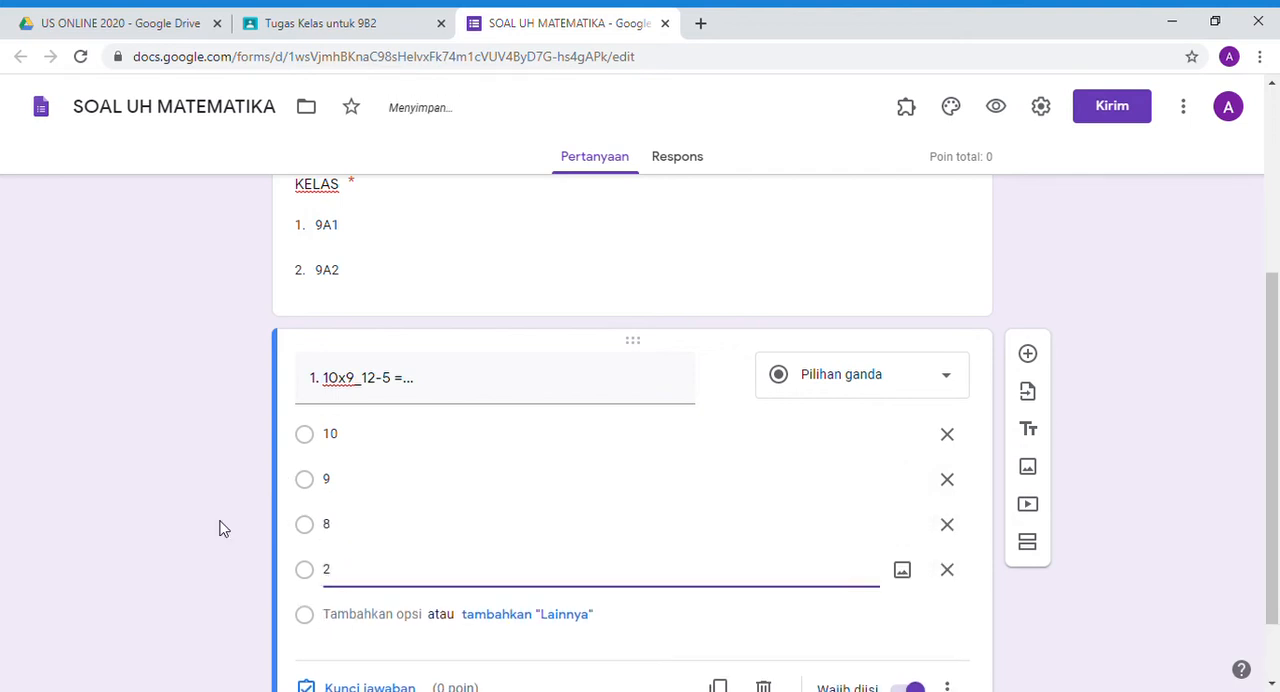
{"action": "left_click", "coordinate": [186, 522]}
- Set the answer key (Kunci jawaban) of question 1 to option 8, worth 1 point
{"action": "scroll", "coordinate": [429, 543], "scroll_direction": "down", "scroll_amount": 1}
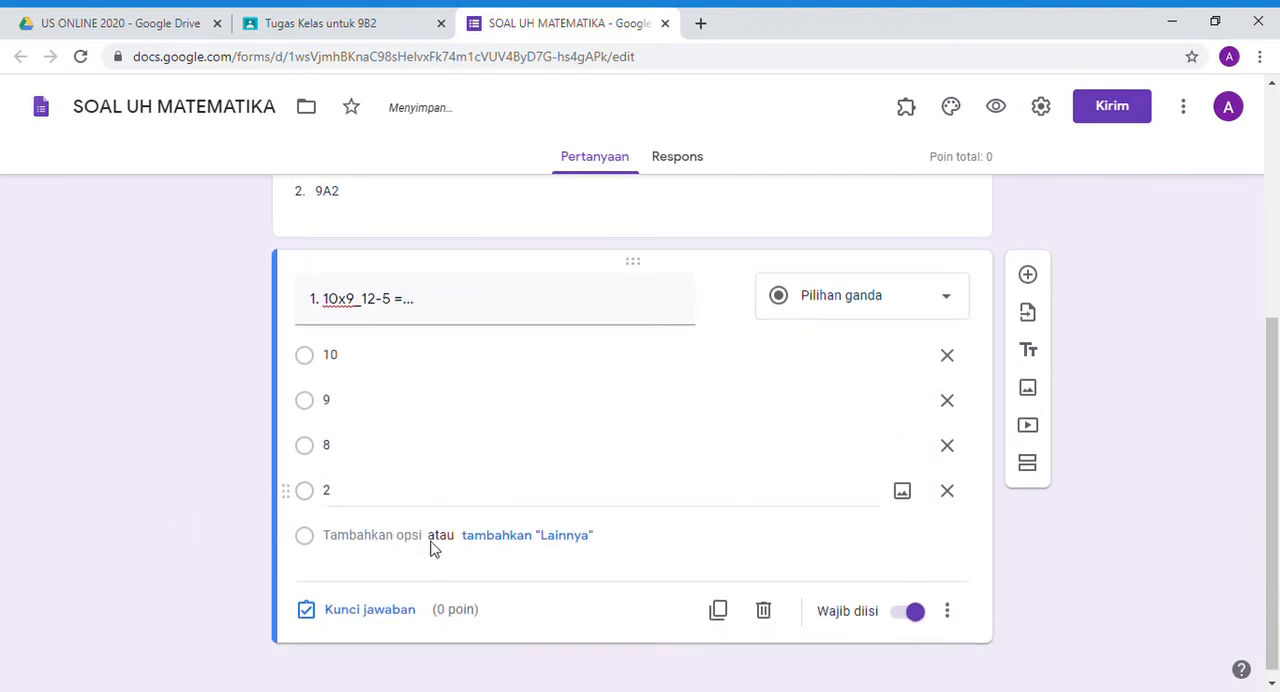
{"action": "left_click", "coordinate": [358, 604]}
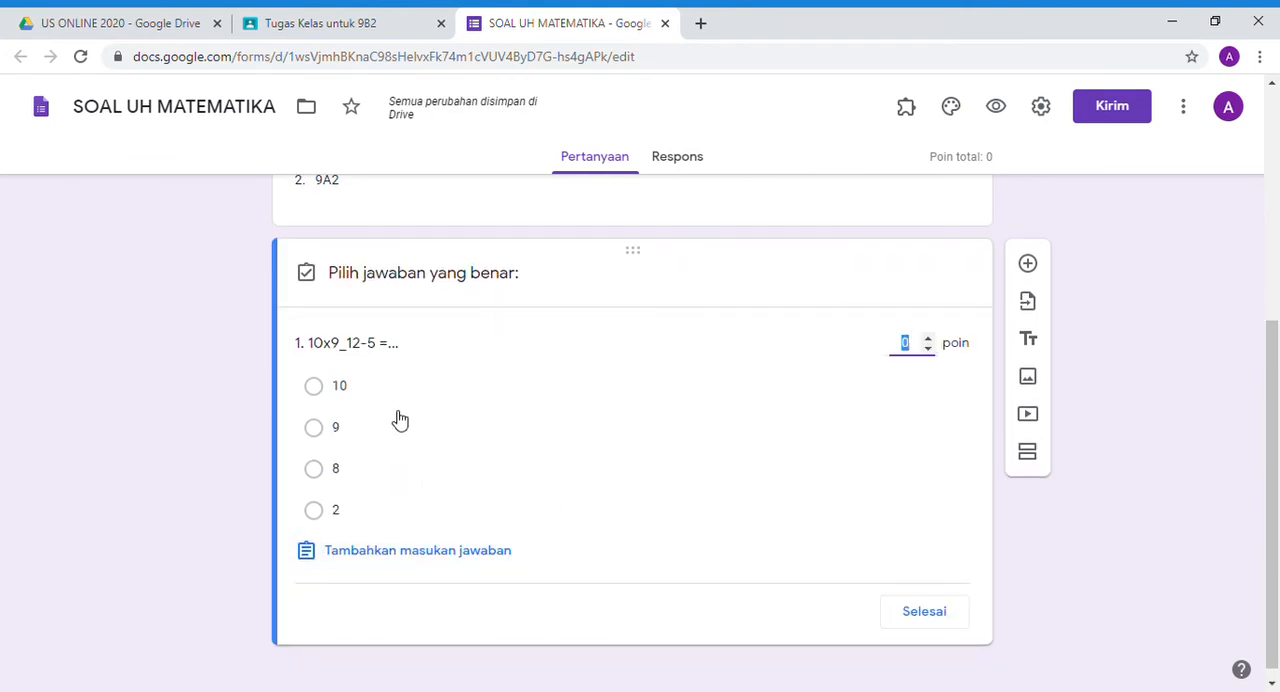
{"action": "left_click", "coordinate": [408, 470]}
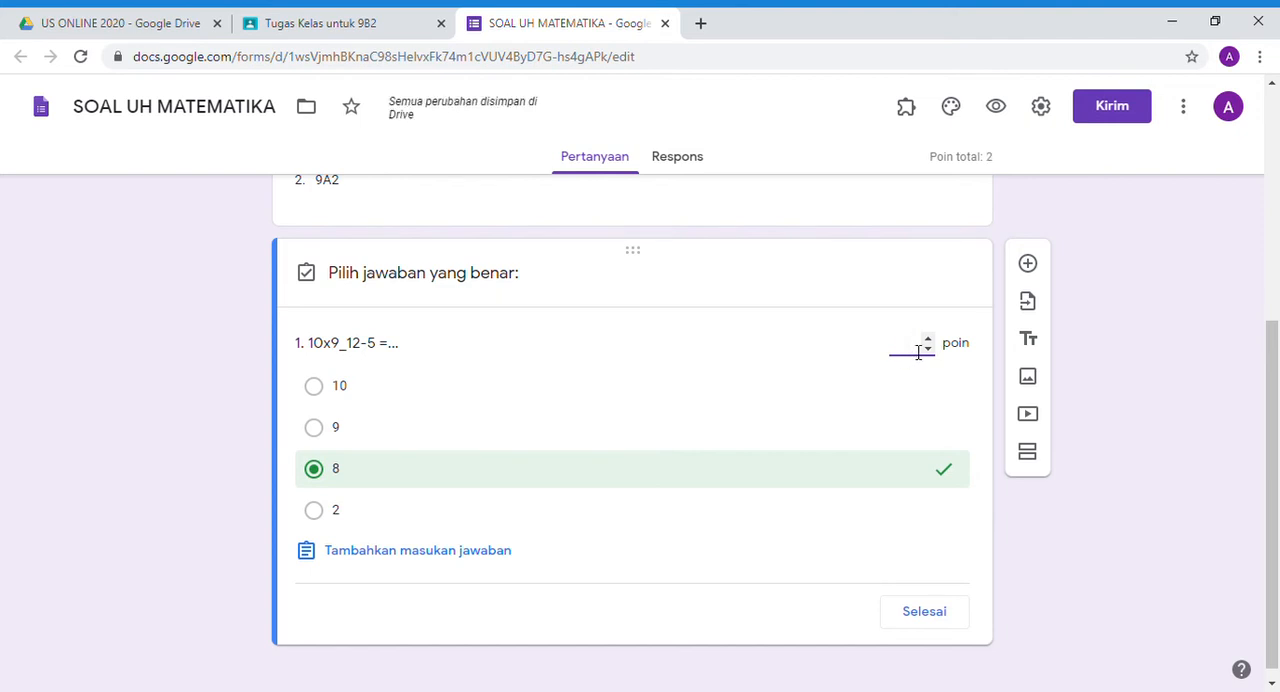
{"action": "left_click", "coordinate": [925, 614]}
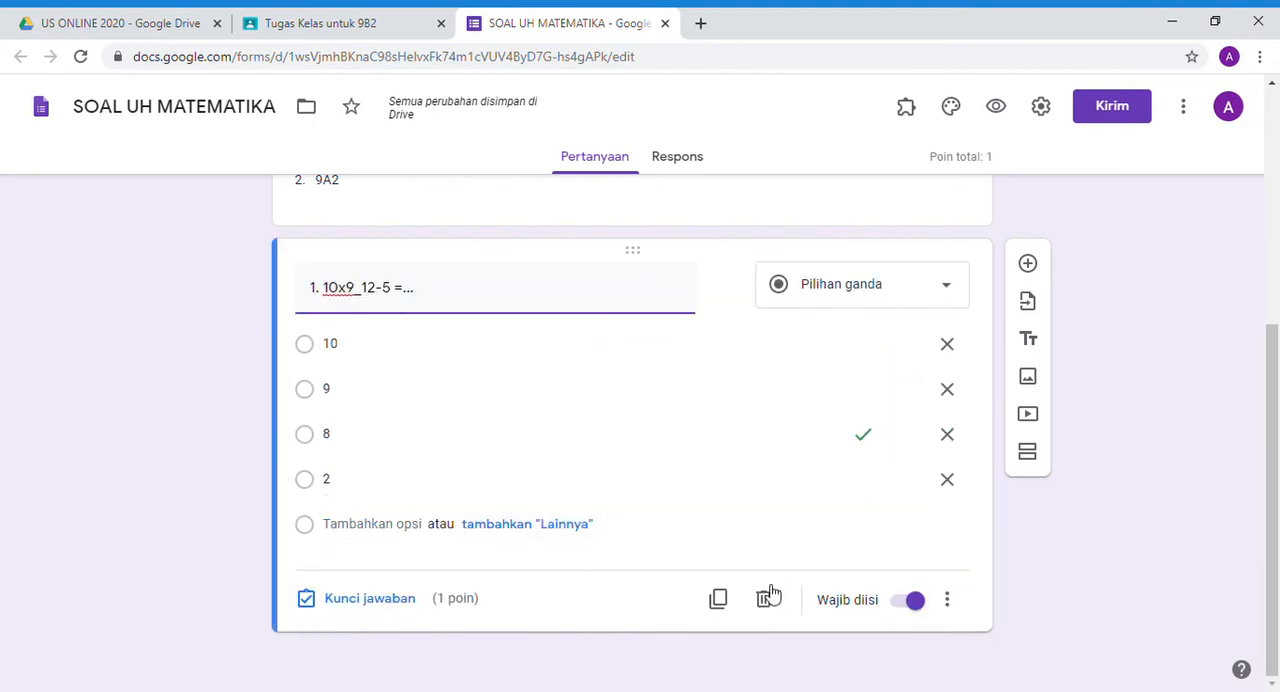
- Duplicate question 1 and replace the copy's title with "2."
{"action": "left_click", "coordinate": [720, 600]}
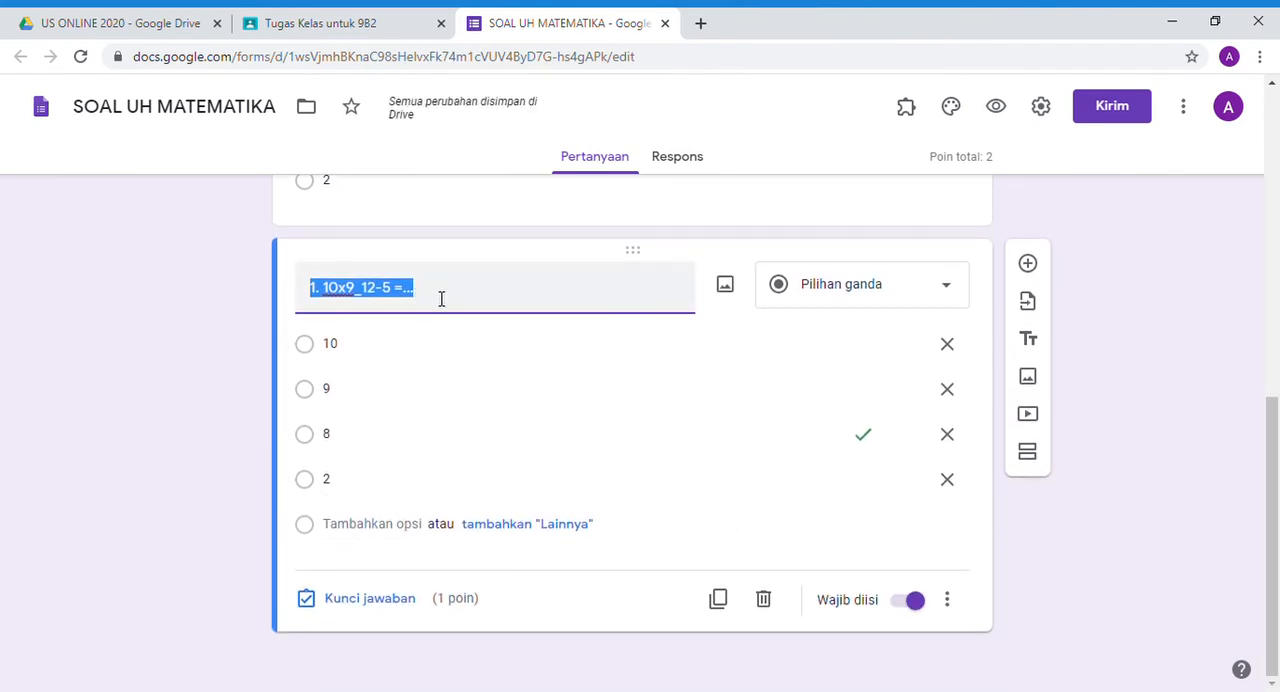
{"action": "left_click", "coordinate": [441, 299]}
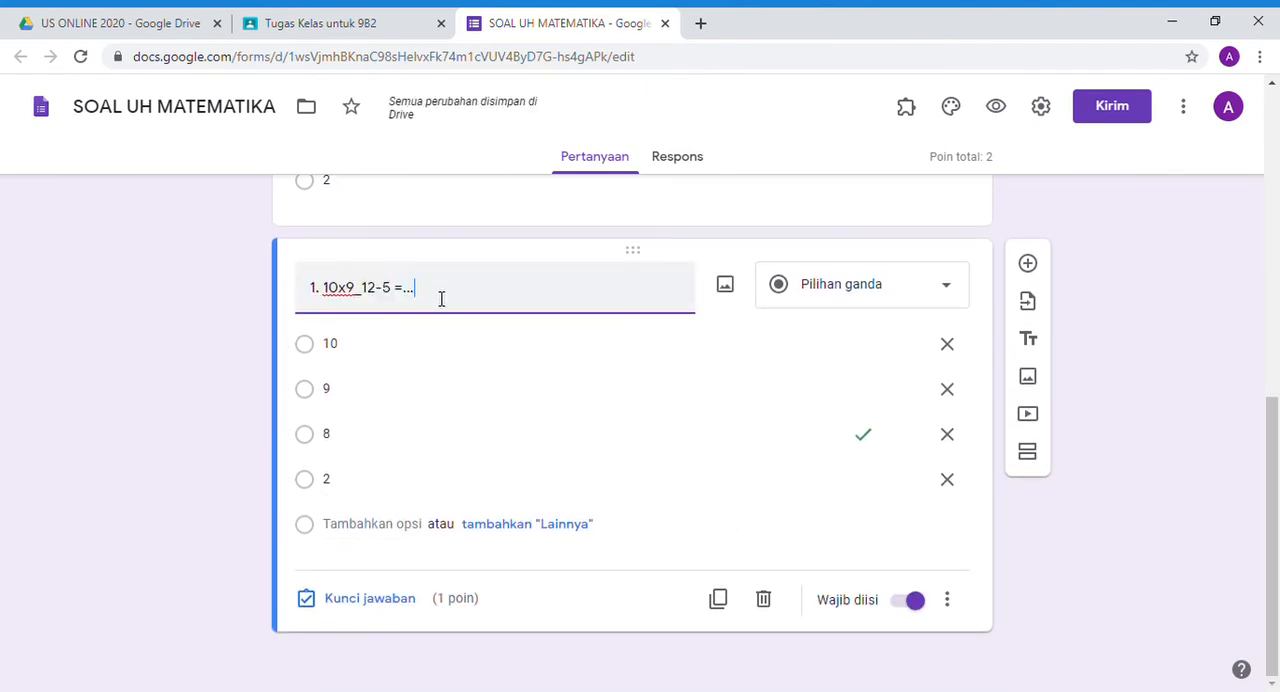
{"action": "key", "text": "ctrl+a"}
{"action": "key", "text": "BackSpace"}
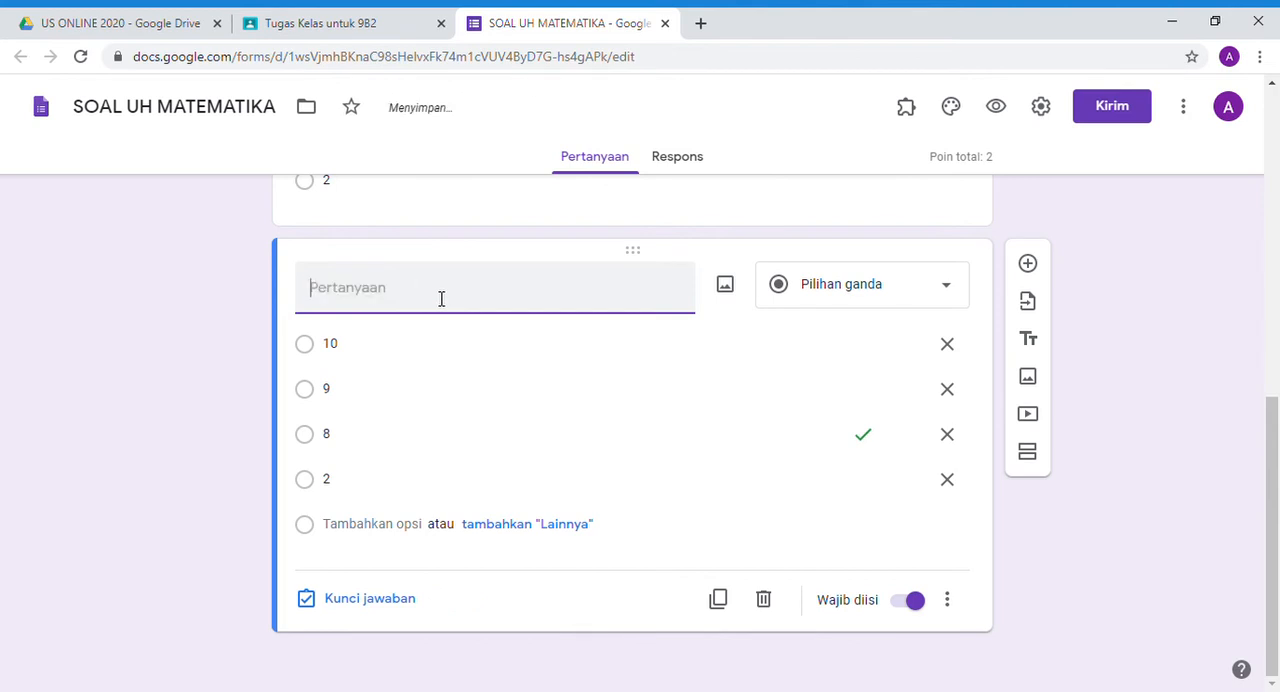
{"action": "type", "text": "2."}
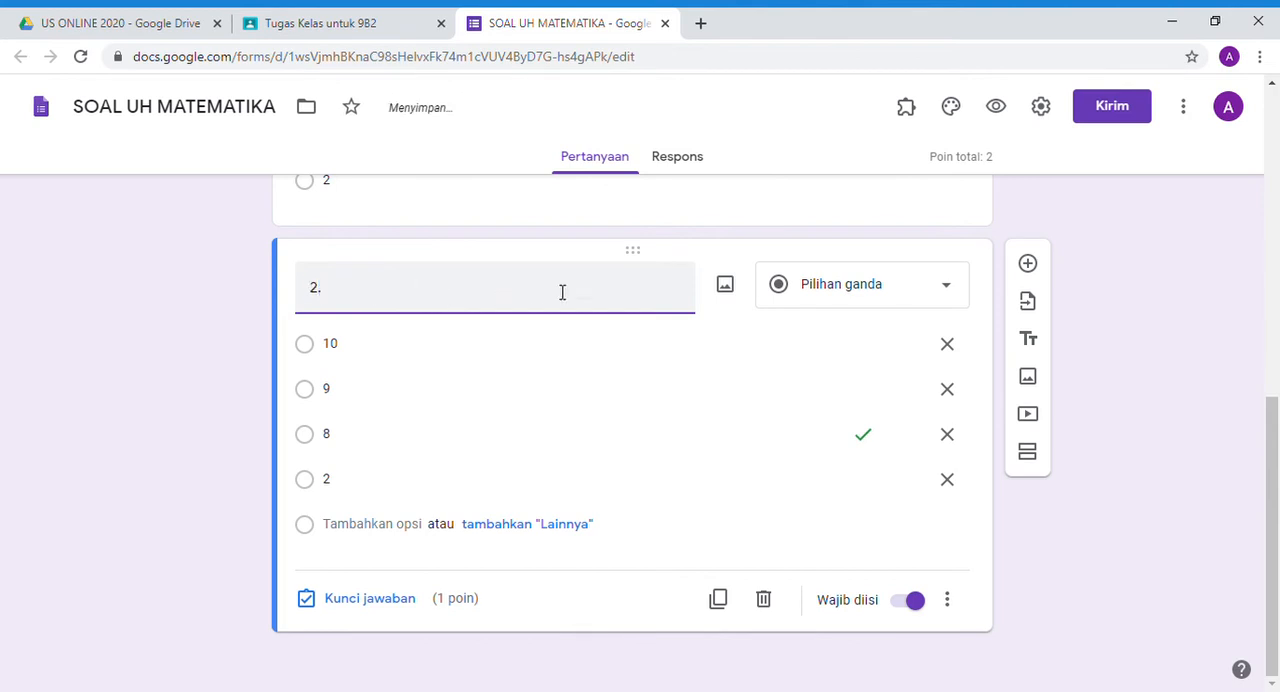
- Upload the "Perhatikan gambar berikut!" picture of the 24 x 5 x 10 cm box from the computer into question 2
{"action": "left_click", "coordinate": [729, 292]}
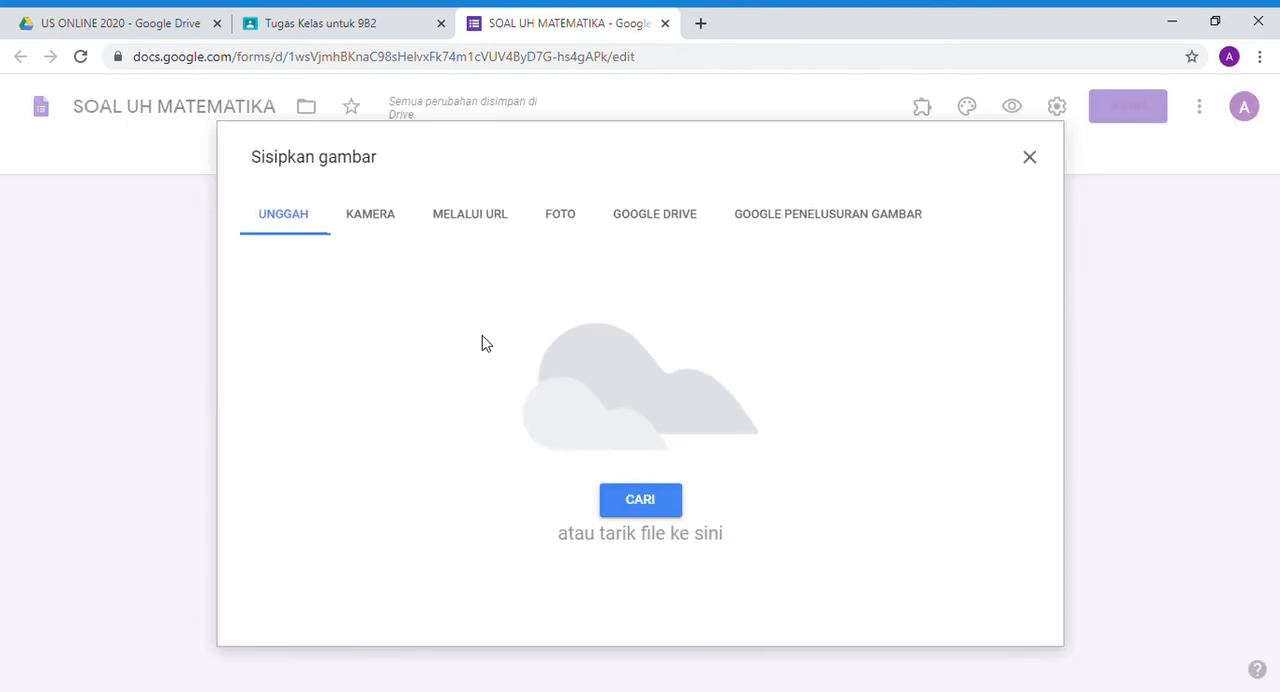
{"action": "left_click", "coordinate": [638, 502]}
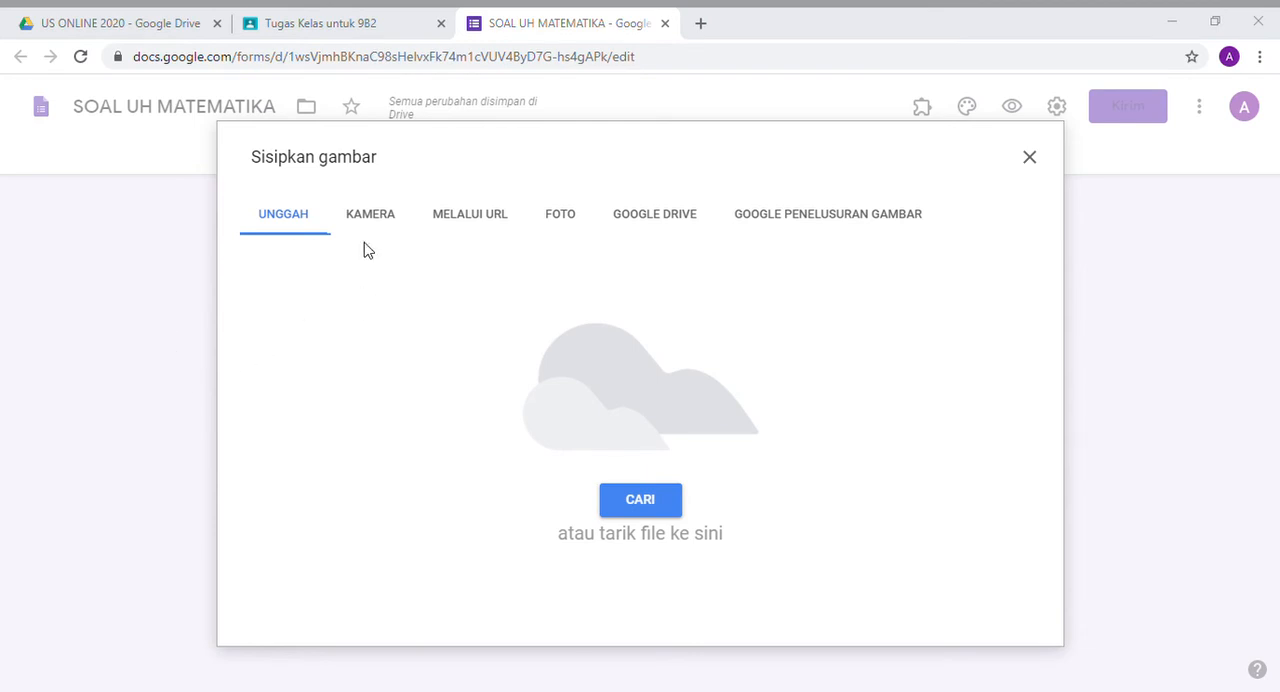
{"action": "double_click", "coordinate": [312, 233]}
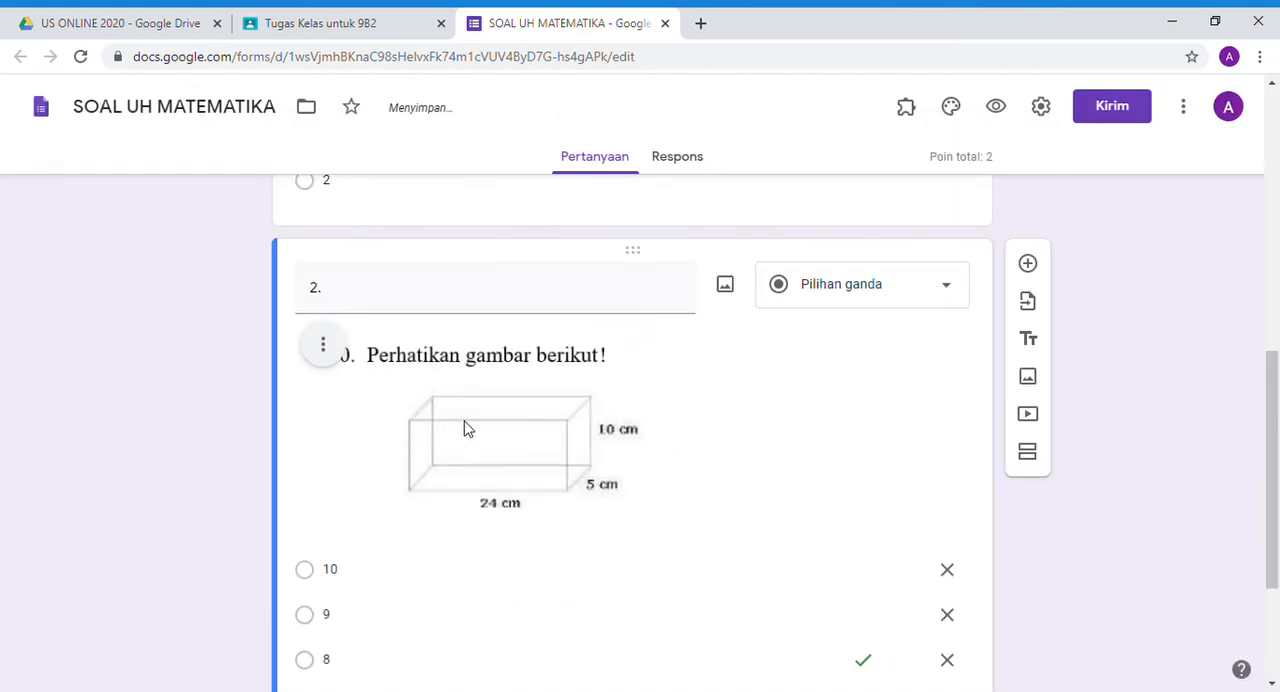
{"action": "scroll", "coordinate": [513, 441], "scroll_direction": "down", "scroll_amount": 2}
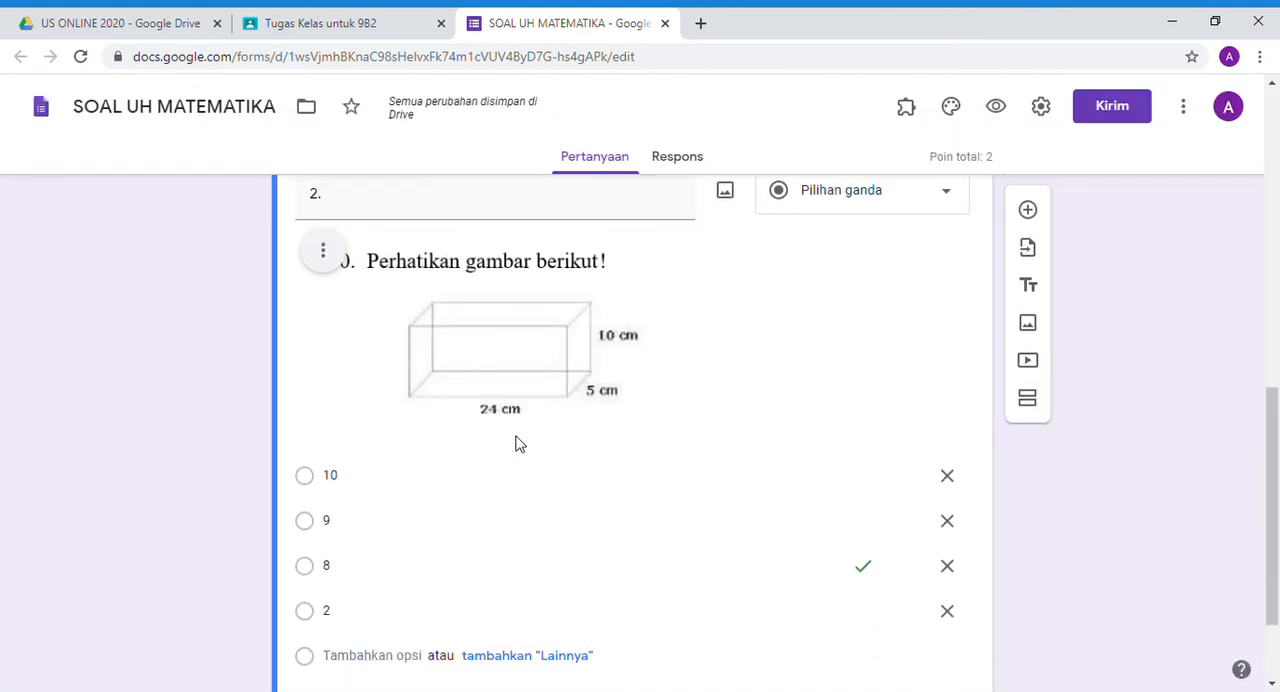
{"action": "left_click", "coordinate": [363, 390]}
{"action": "scroll", "coordinate": [535, 406], "scroll_direction": "up", "scroll_amount": 3}
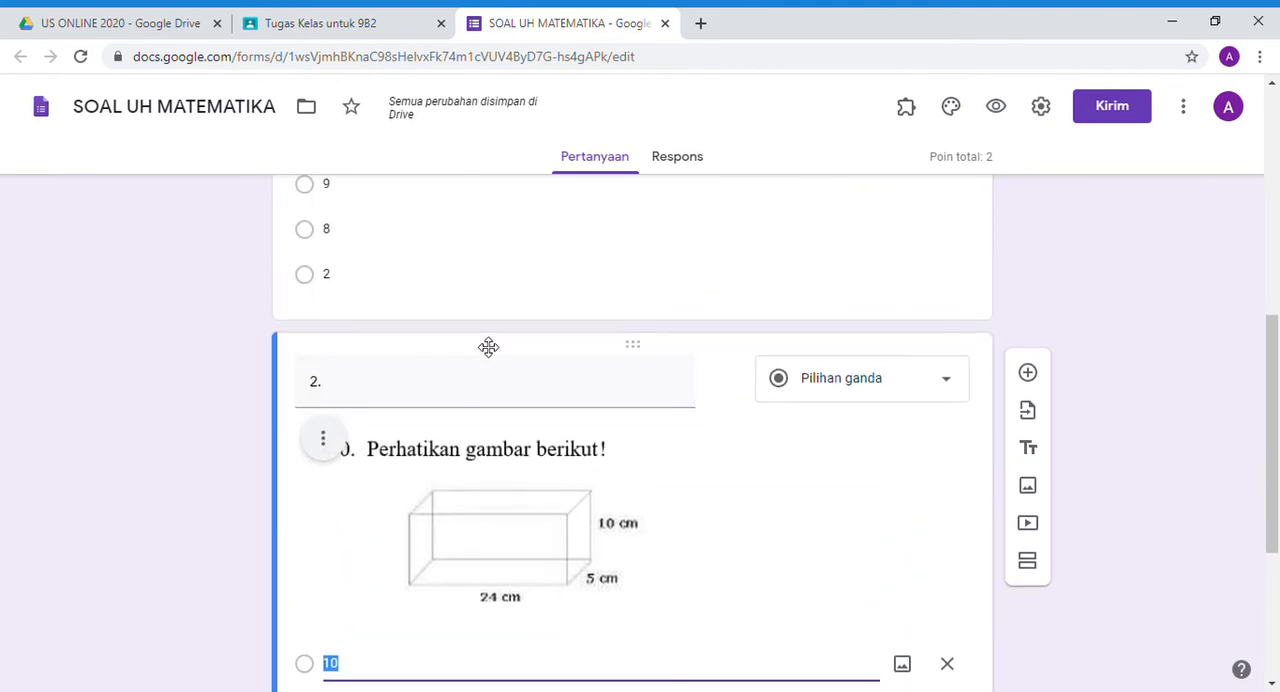
{"action": "left_click", "coordinate": [400, 389]}
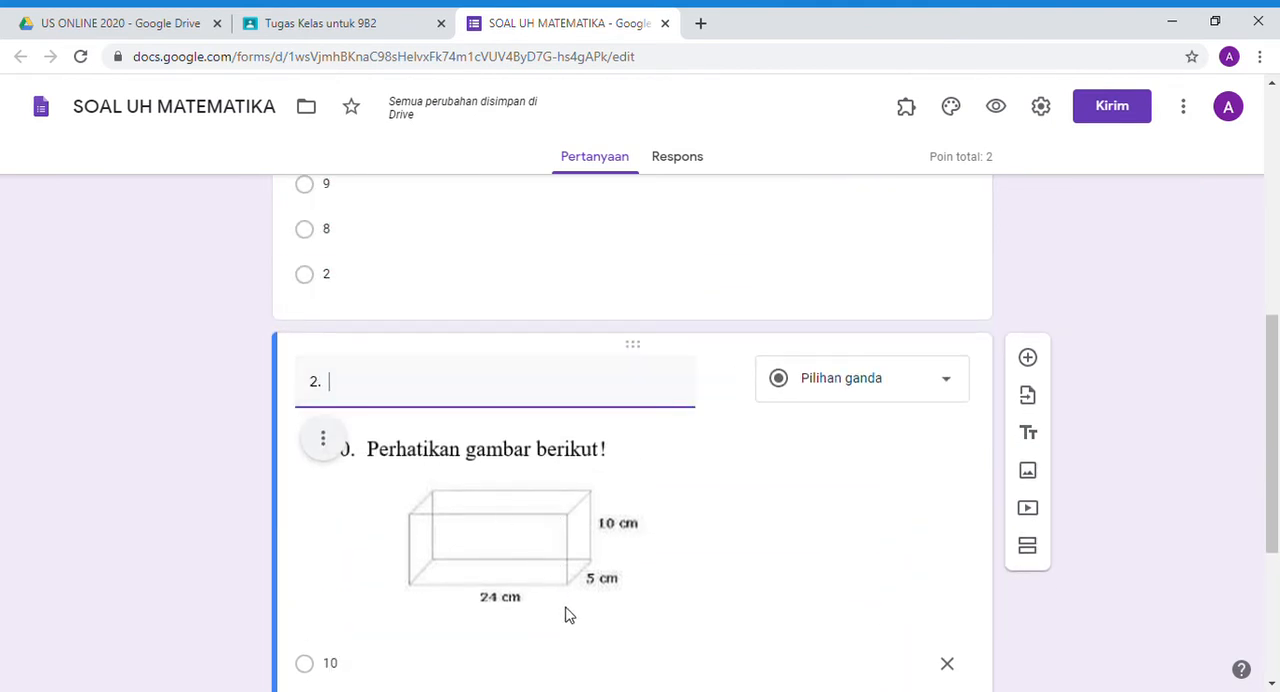
- Change the answer key (Kunci jawaban) of question 2, the box picture question, to option 9
{"action": "scroll", "coordinate": [503, 526], "scroll_direction": "down", "scroll_amount": 3}
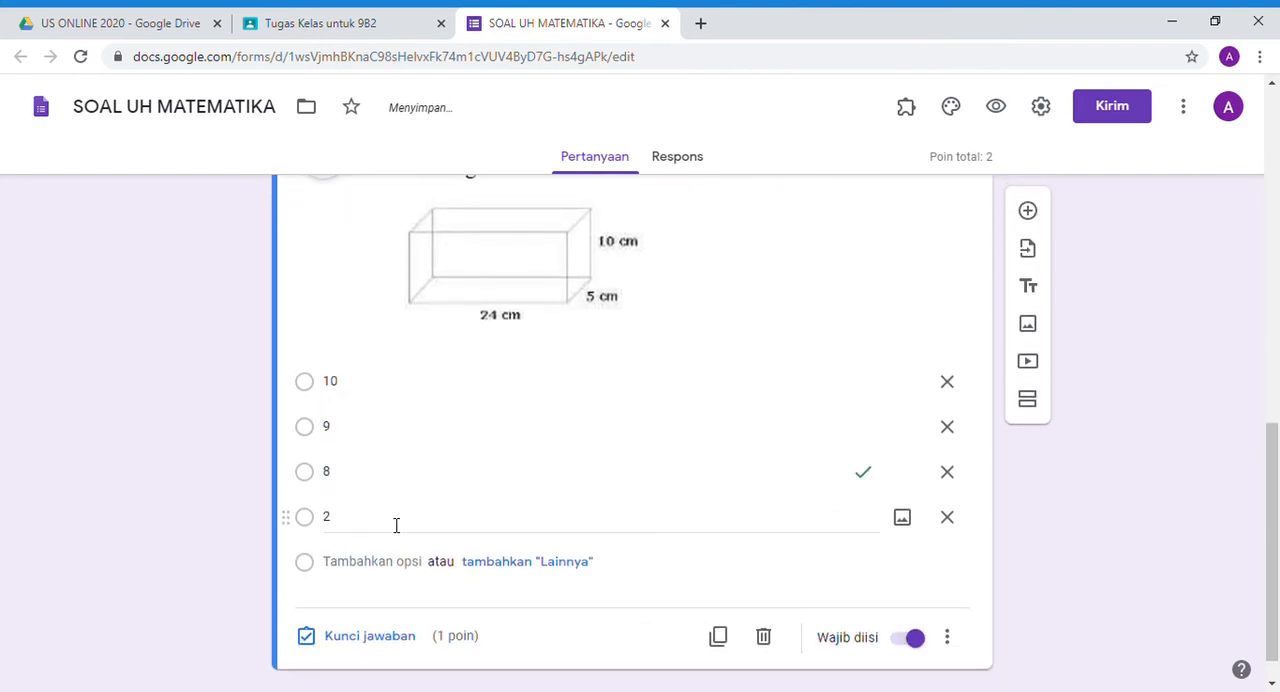
{"action": "scroll", "coordinate": [614, 437], "scroll_direction": "up", "scroll_amount": 1}
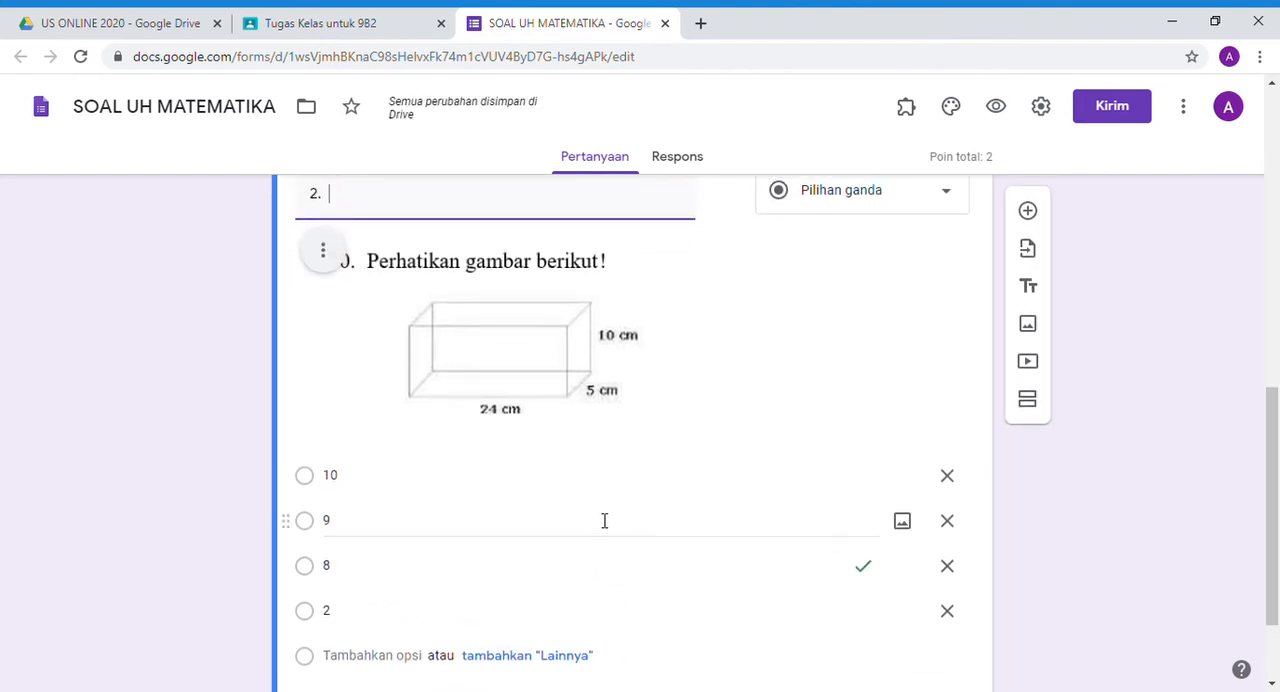
{"action": "scroll", "coordinate": [600, 519], "scroll_direction": "up", "scroll_amount": 2}
{"action": "scroll", "coordinate": [622, 494], "scroll_direction": "up", "scroll_amount": 6}
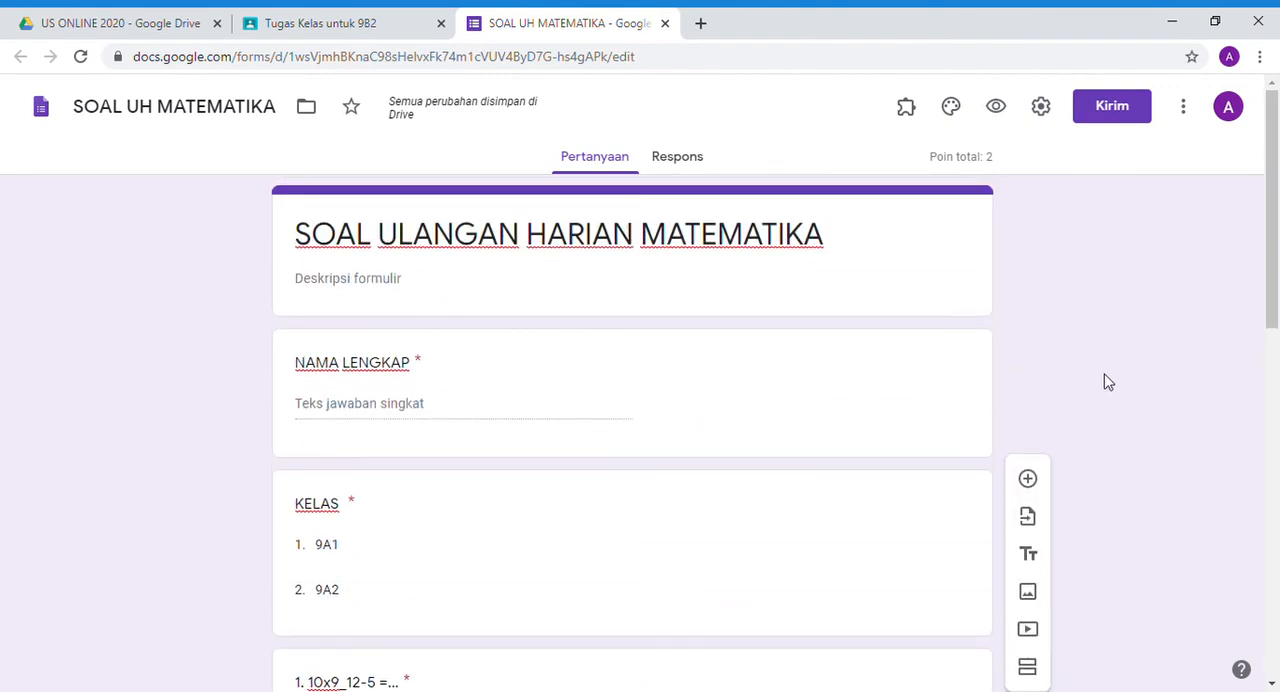
{"action": "scroll", "coordinate": [666, 551], "scroll_direction": "down", "scroll_amount": 8}
{"action": "scroll", "coordinate": [581, 543], "scroll_direction": "down", "scroll_amount": 2}
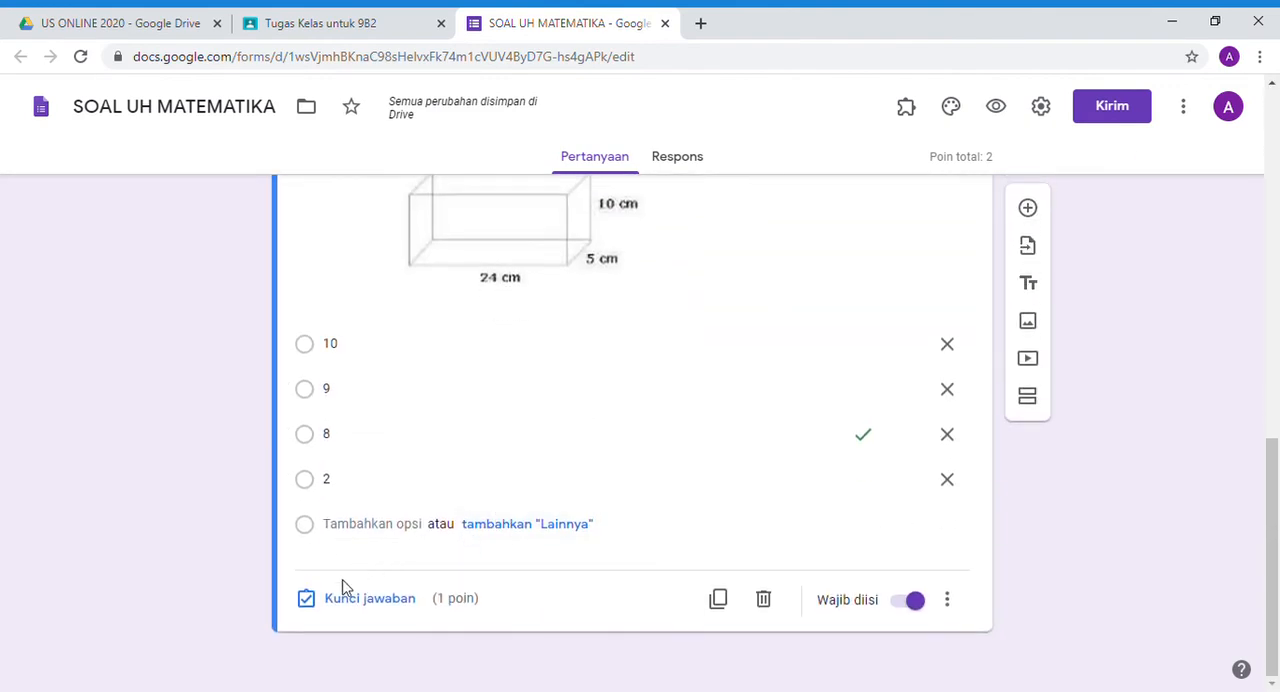
{"action": "left_click", "coordinate": [335, 600]}
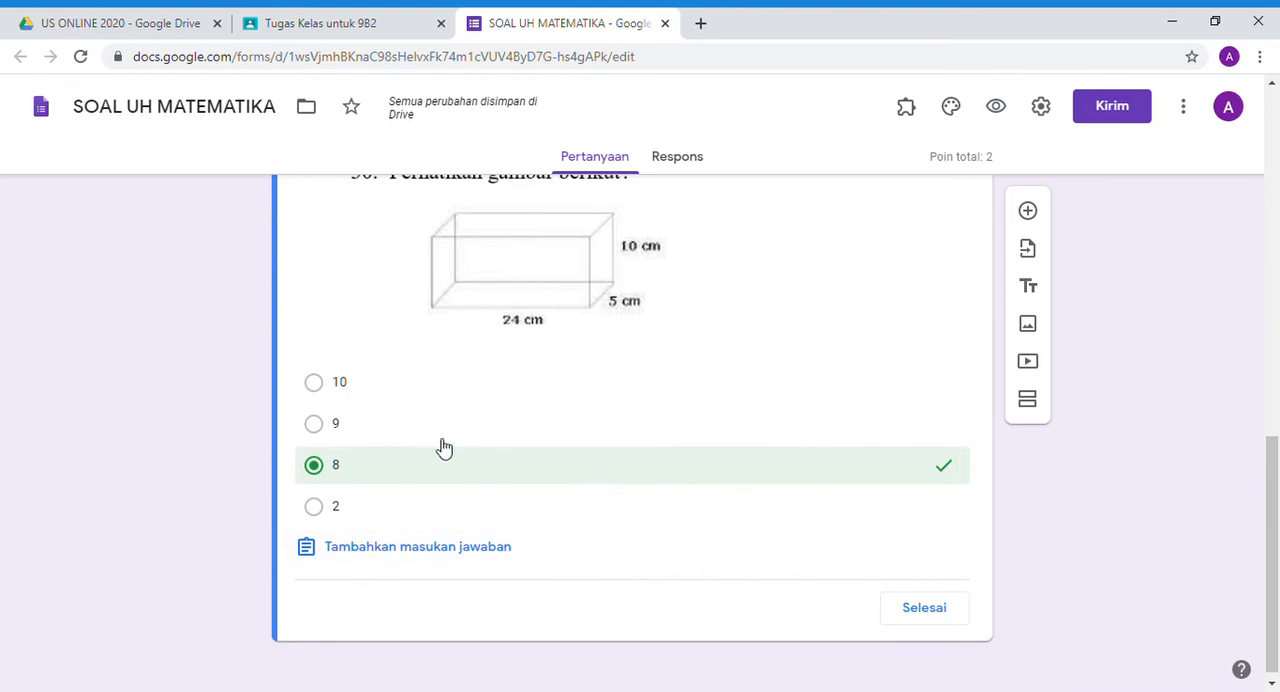
{"action": "left_click", "coordinate": [471, 428]}
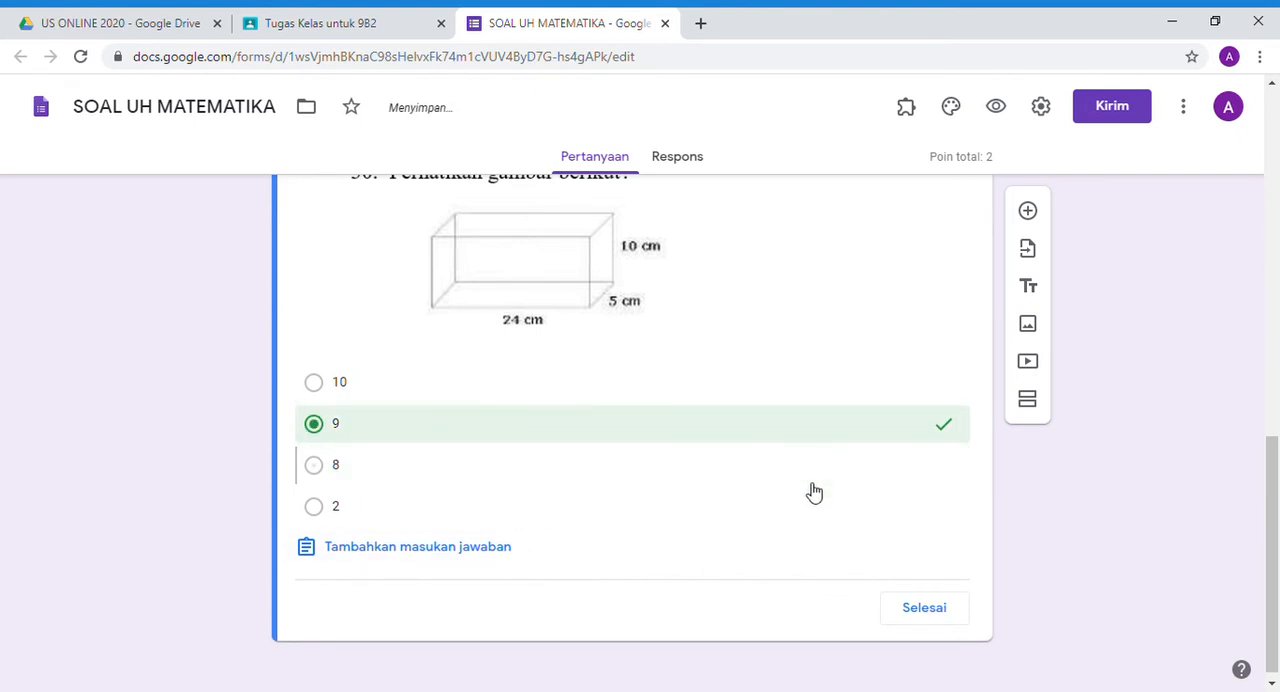
{"action": "left_click", "coordinate": [908, 609]}
- In the form settings, remove the restriction to SMPIT CORDOVA users, enable the limit of 1 response (Batasi ke 1 tanggapan), and save
{"action": "scroll", "coordinate": [1086, 360], "scroll_direction": "up", "scroll_amount": 6}
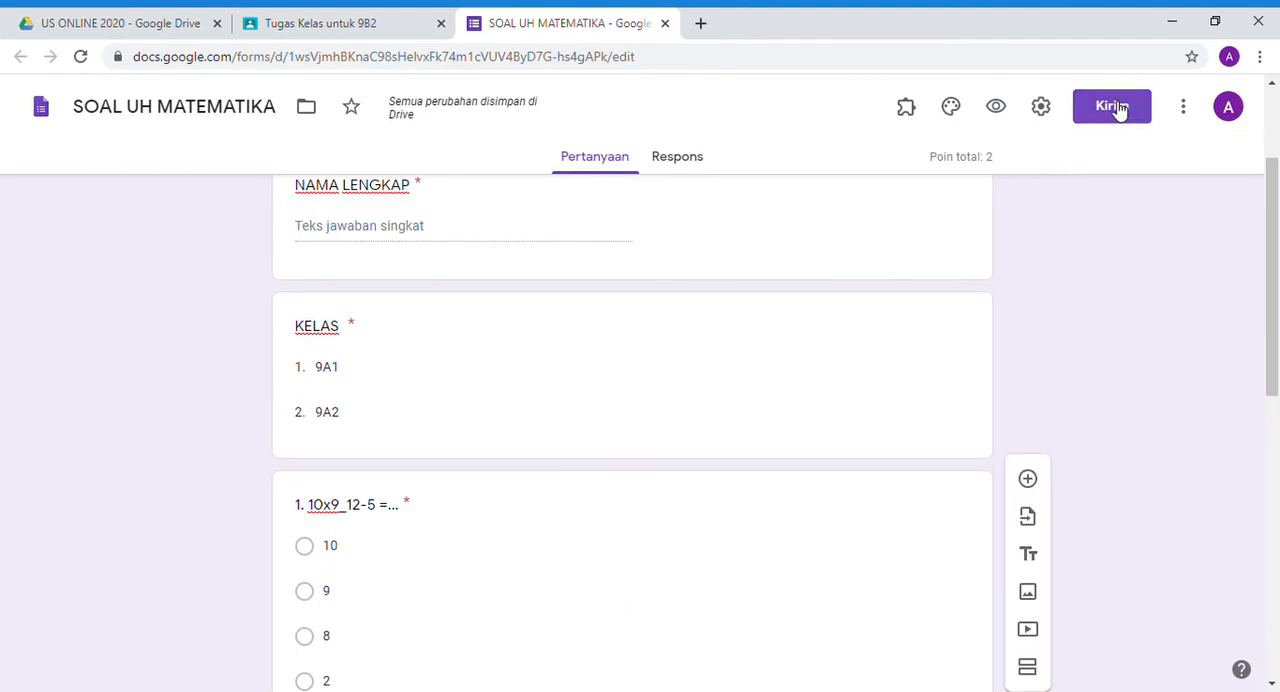
{"action": "left_click", "coordinate": [1045, 110]}
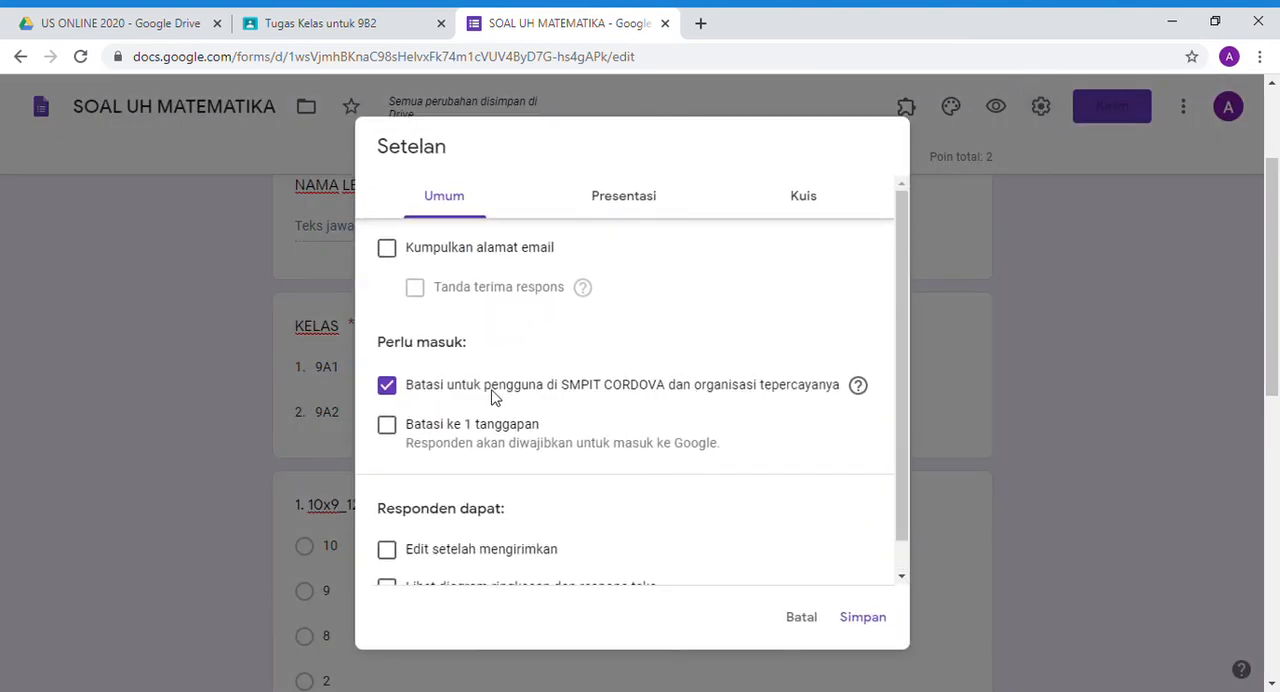
{"action": "left_click", "coordinate": [390, 390]}
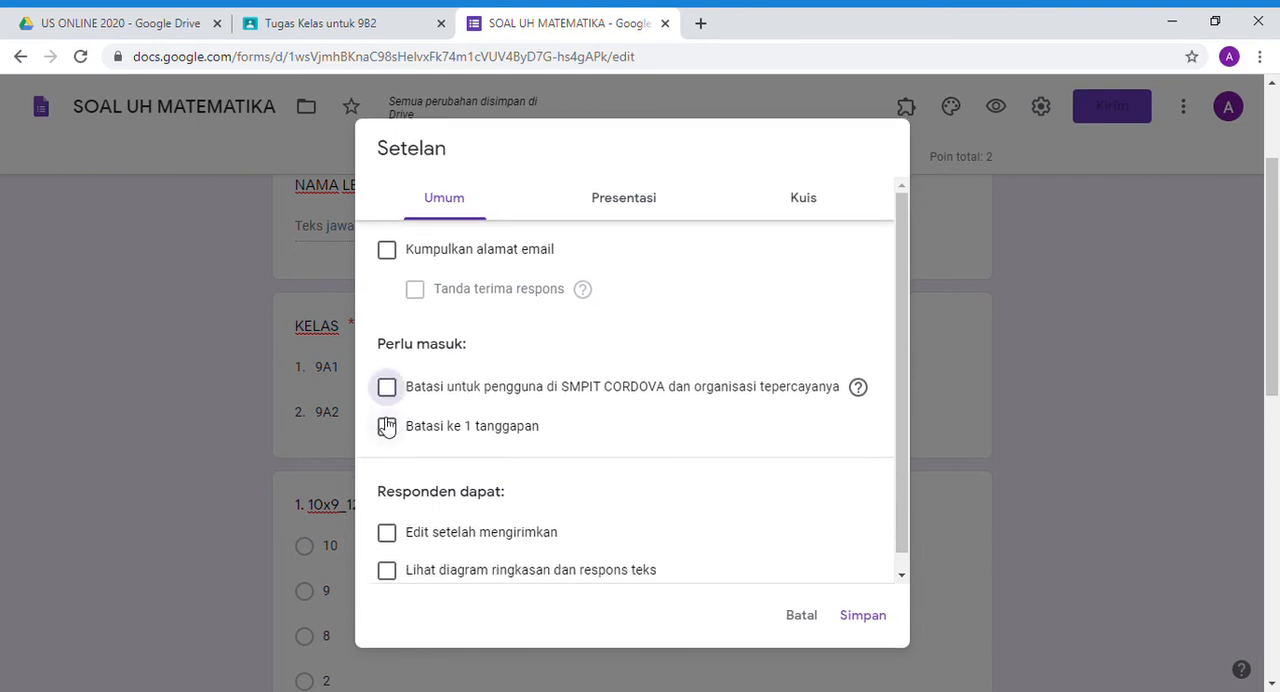
{"action": "left_click", "coordinate": [387, 430]}
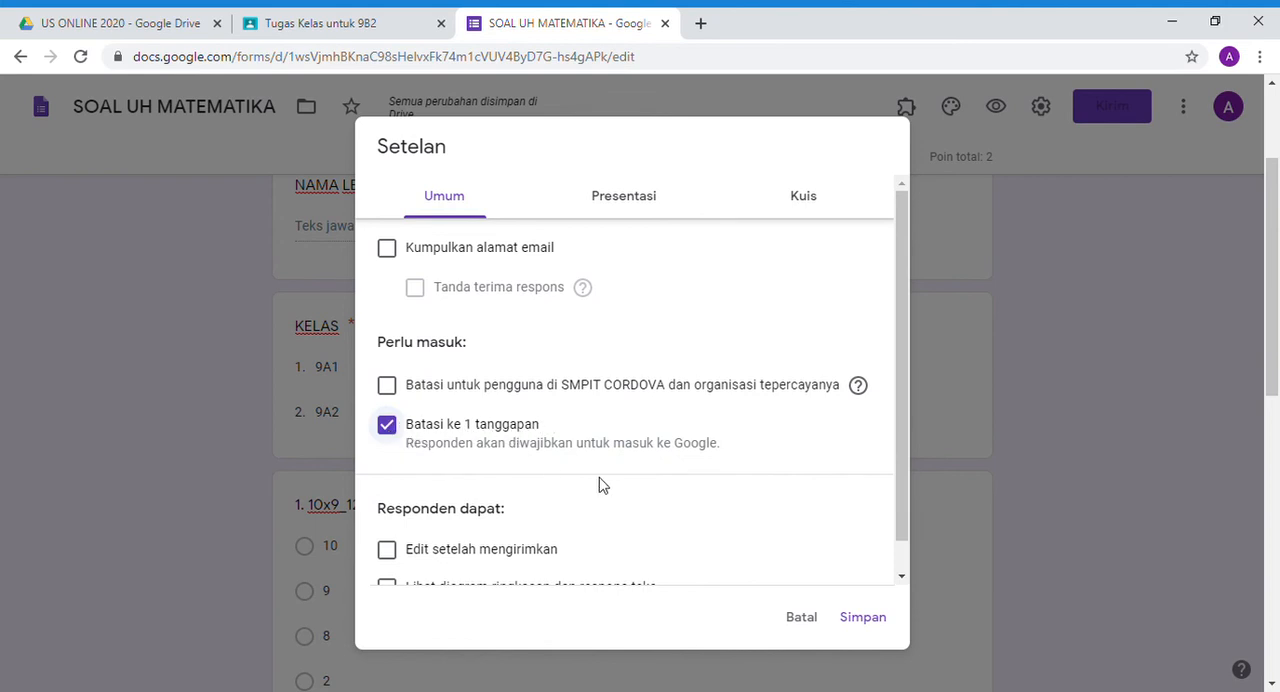
{"action": "scroll", "coordinate": [600, 486], "scroll_direction": "down", "scroll_amount": 1}
{"action": "left_click", "coordinate": [864, 619]}
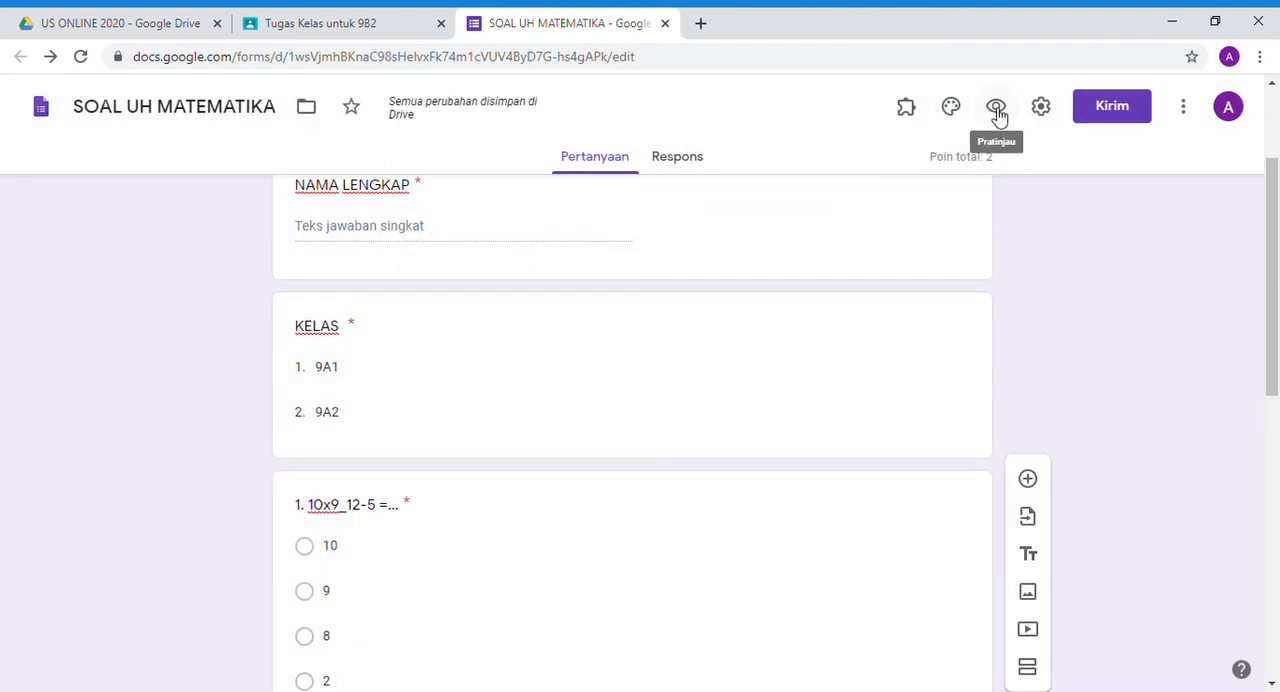
- Preview the quiz as respondents see it, examine the name, class and both multiple-choice questions, and close the preview
{"action": "left_click", "coordinate": [997, 112]}
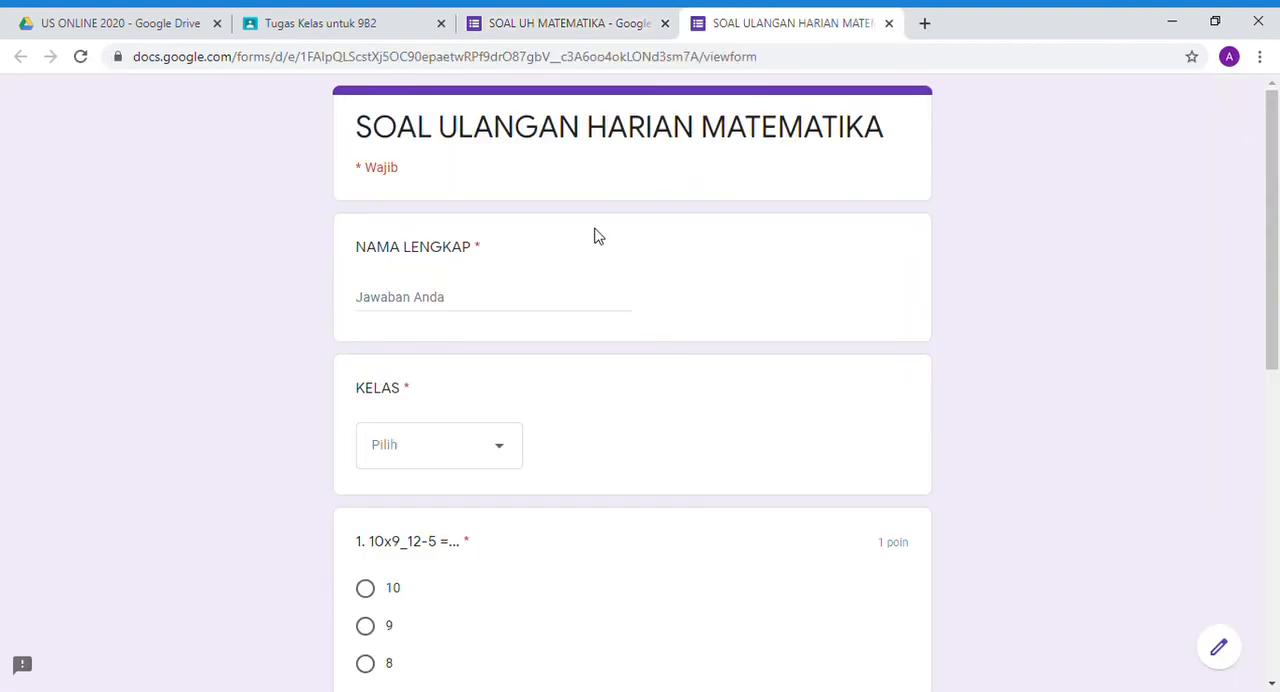
{"action": "scroll", "coordinate": [594, 240], "scroll_direction": "down", "scroll_amount": 2}
{"action": "scroll", "coordinate": [595, 275], "scroll_direction": "down", "scroll_amount": 4}
{"action": "scroll", "coordinate": [560, 360], "scroll_direction": "down", "scroll_amount": 1}
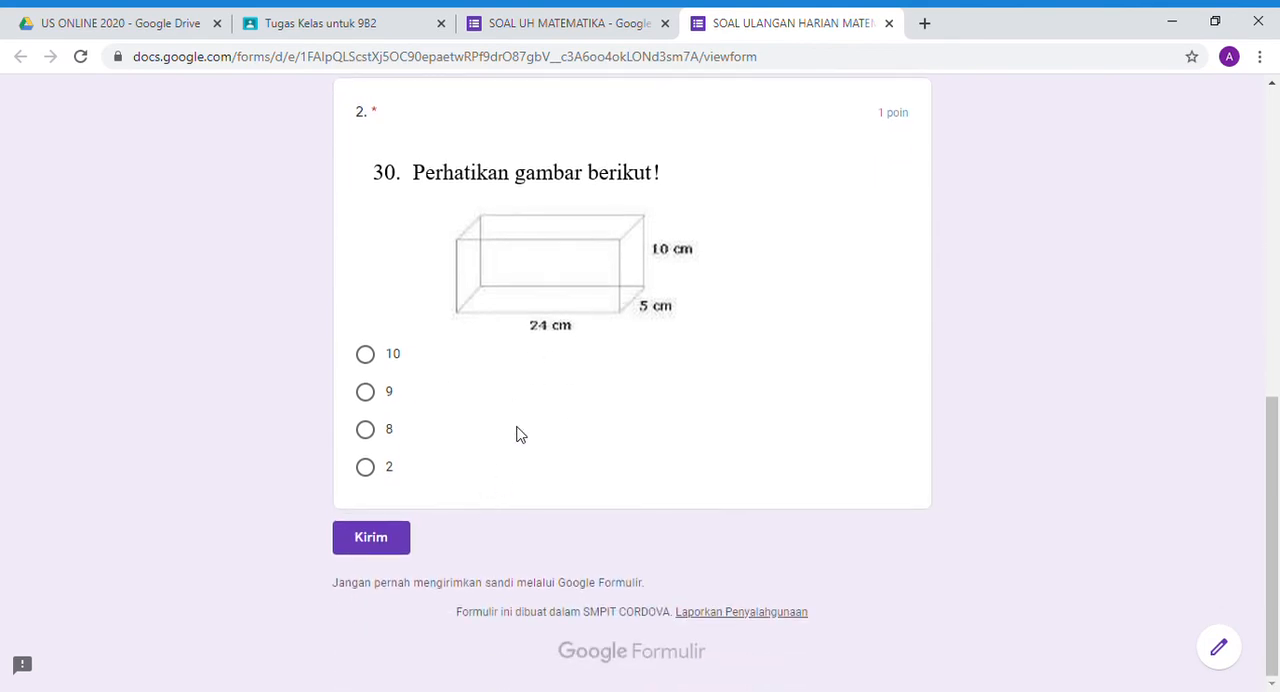
{"action": "scroll", "coordinate": [518, 400], "scroll_direction": "up", "scroll_amount": 4}
{"action": "scroll", "coordinate": [517, 309], "scroll_direction": "up", "scroll_amount": 3}
{"action": "scroll", "coordinate": [523, 331], "scroll_direction": "down", "scroll_amount": 6}
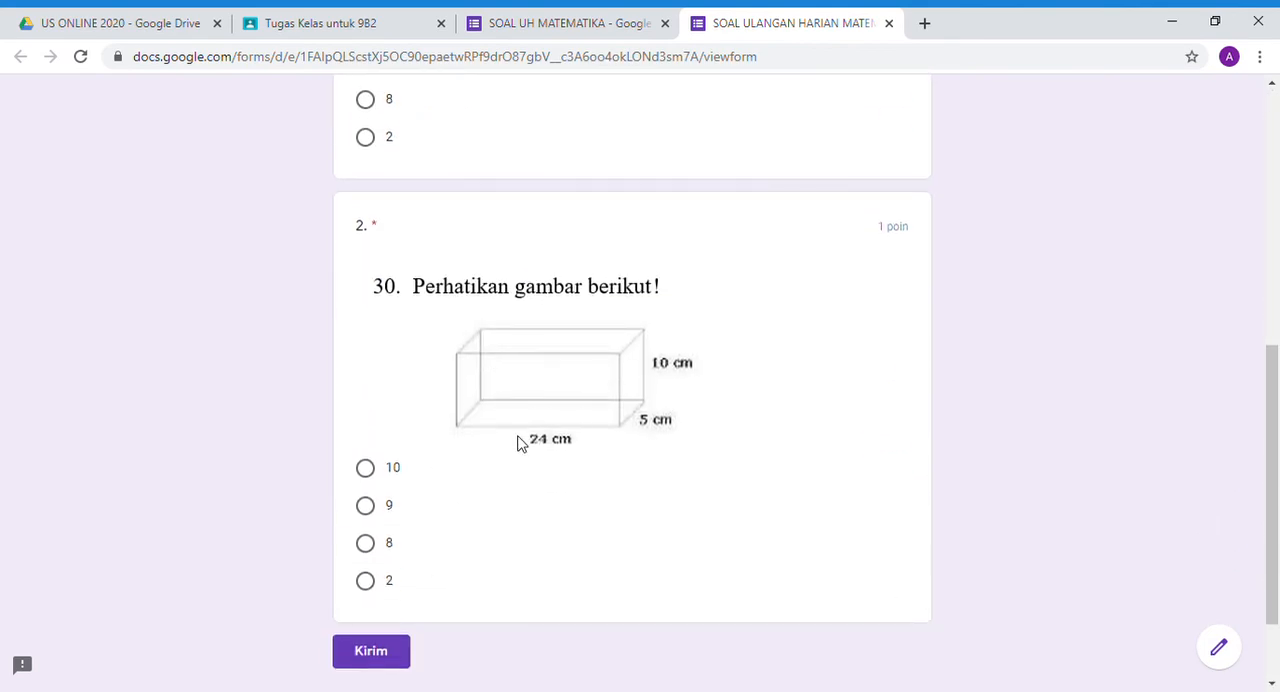
{"action": "scroll", "coordinate": [540, 400], "scroll_direction": "up", "scroll_amount": 4}
{"action": "scroll", "coordinate": [567, 357], "scroll_direction": "up", "scroll_amount": 2}
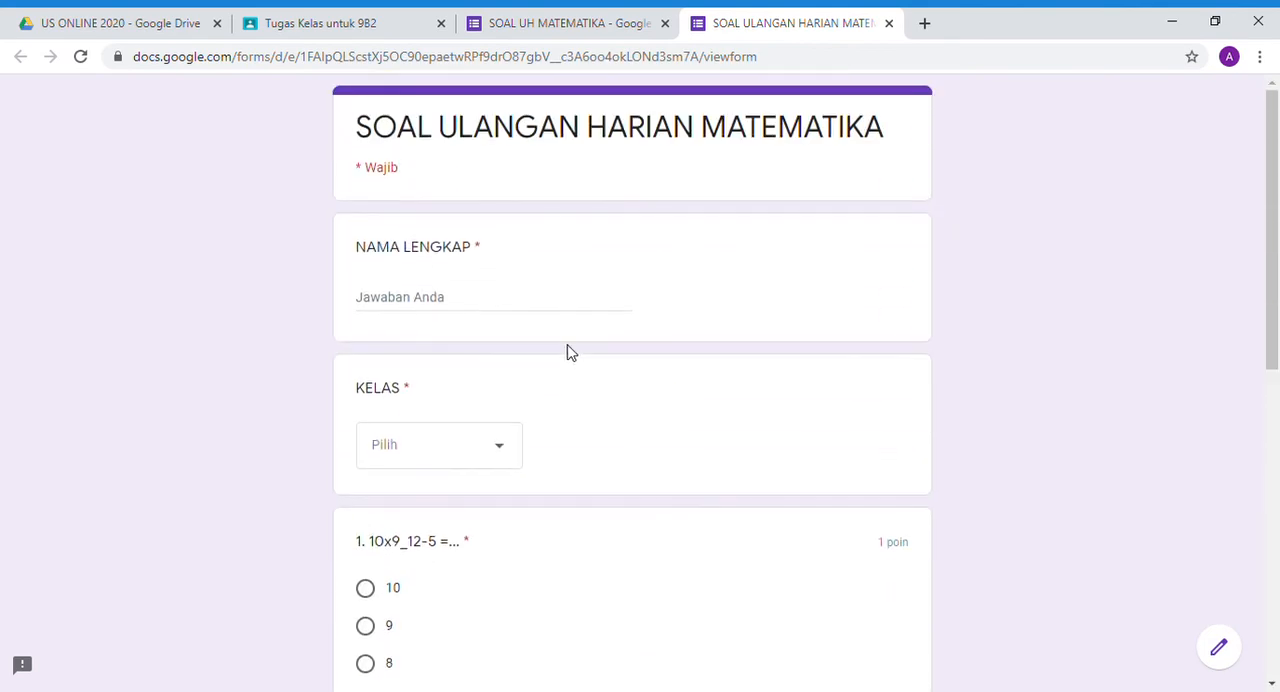
{"action": "left_click", "coordinate": [889, 24]}
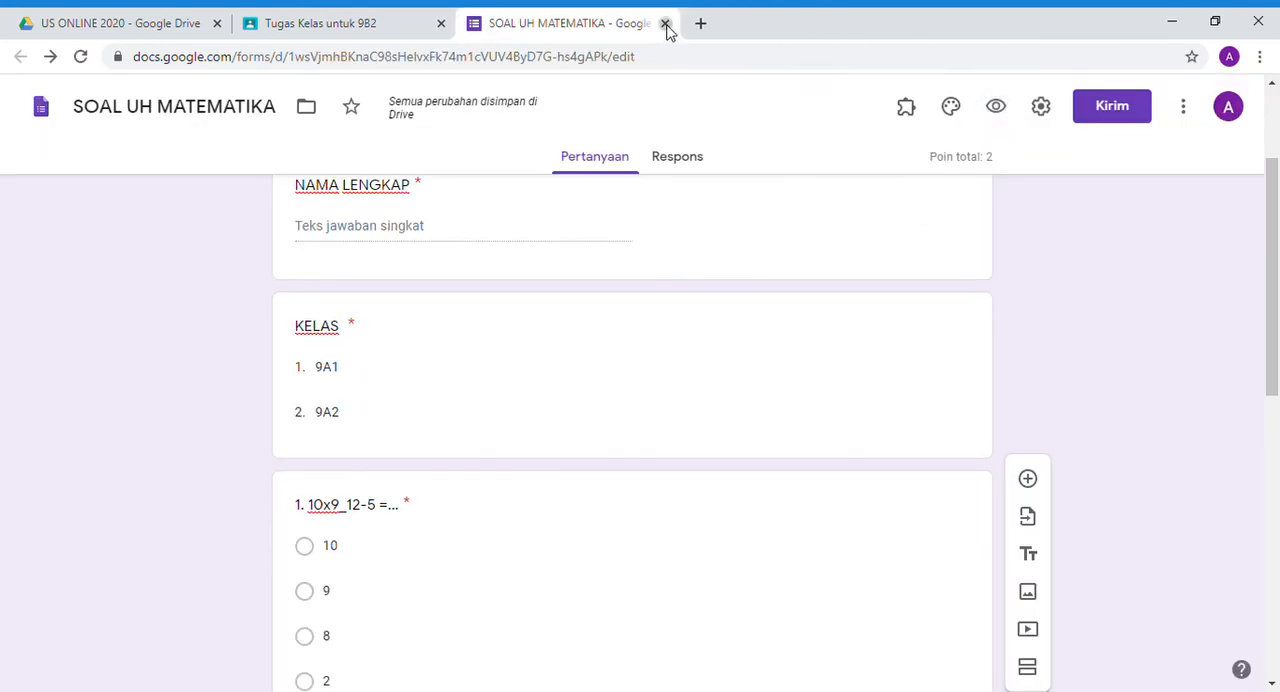
- Return to the Classroom assignment and check which form its Blank Quiz attachment opens
{"action": "left_click", "coordinate": [665, 24]}
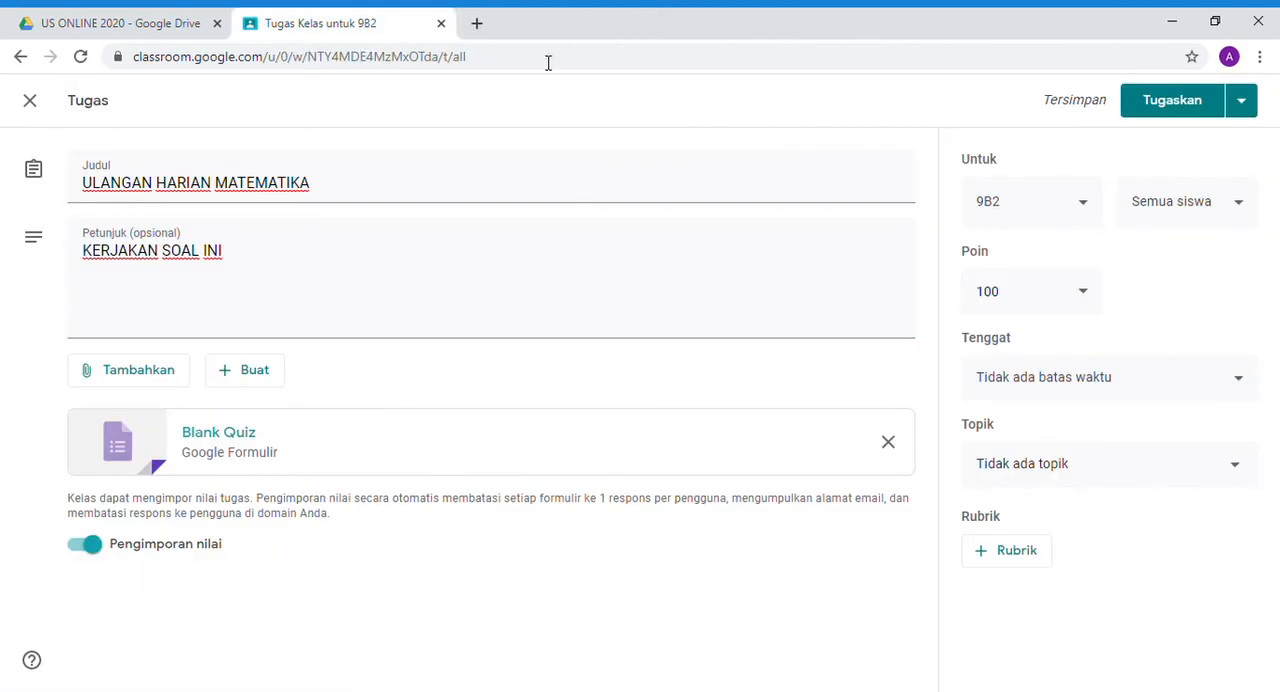
{"action": "left_click", "coordinate": [343, 446]}
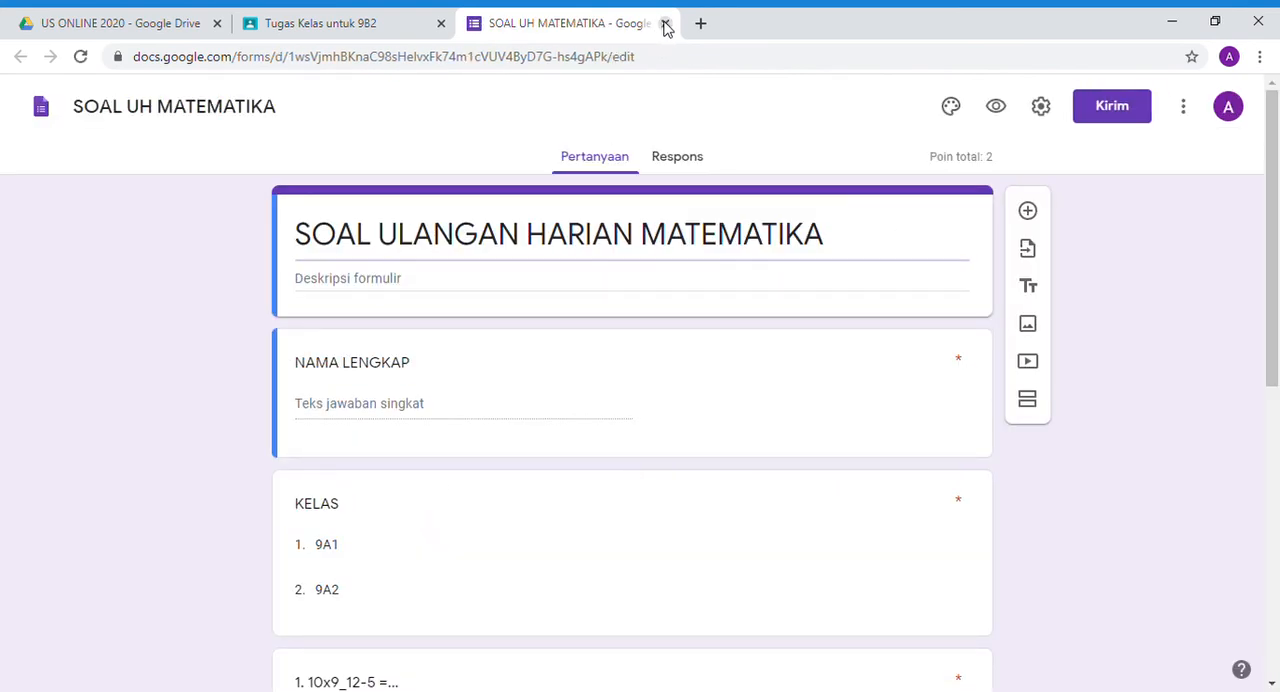
{"action": "left_click", "coordinate": [665, 24]}
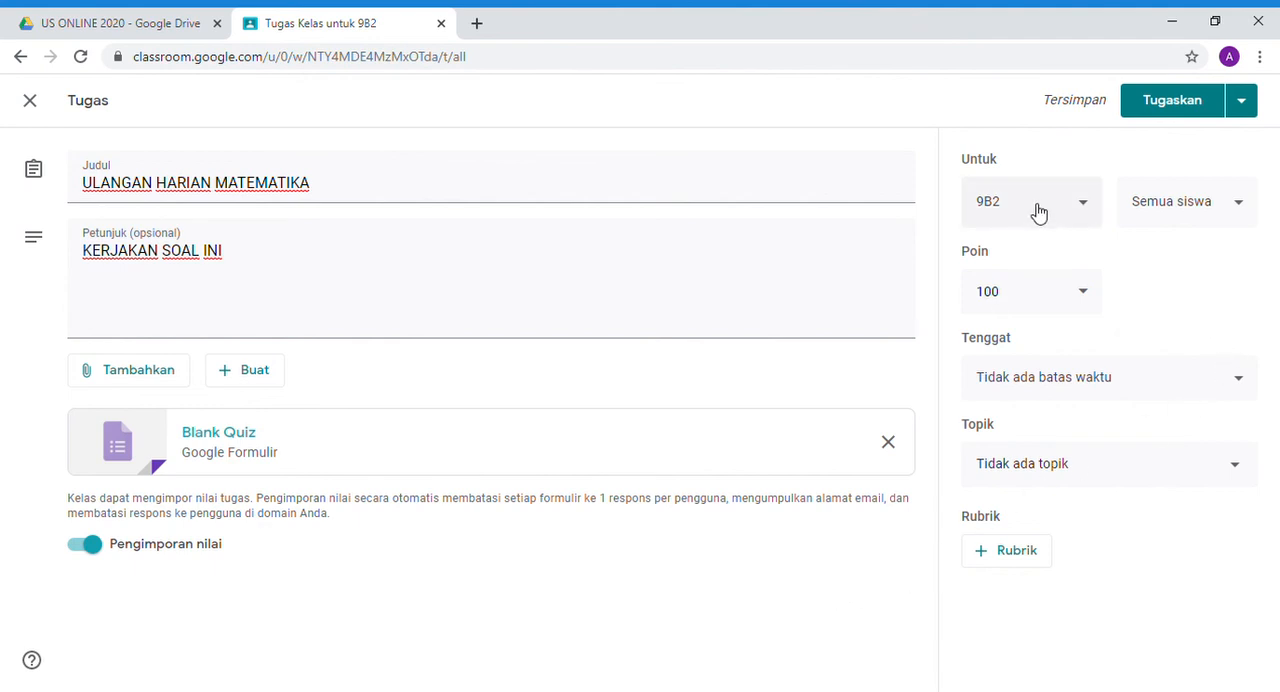
{"action": "left_click", "coordinate": [1068, 220]}
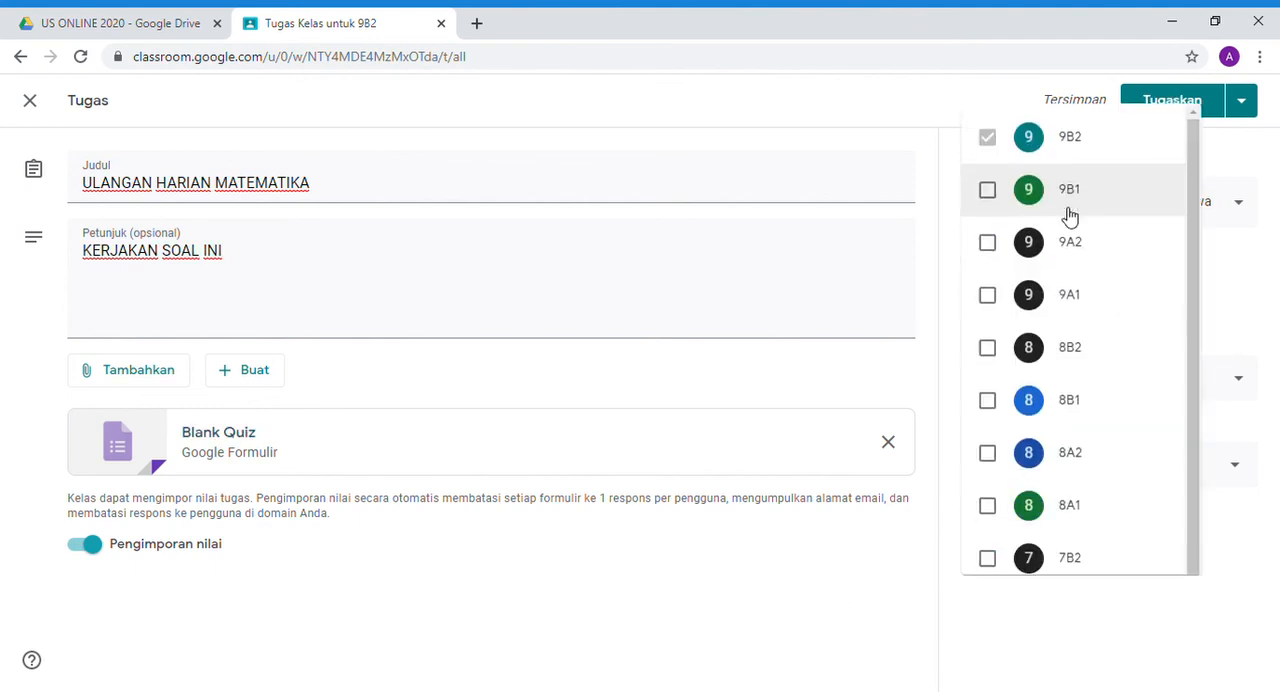
{"action": "left_click", "coordinate": [989, 171]}
{"action": "left_click", "coordinate": [990, 222]}
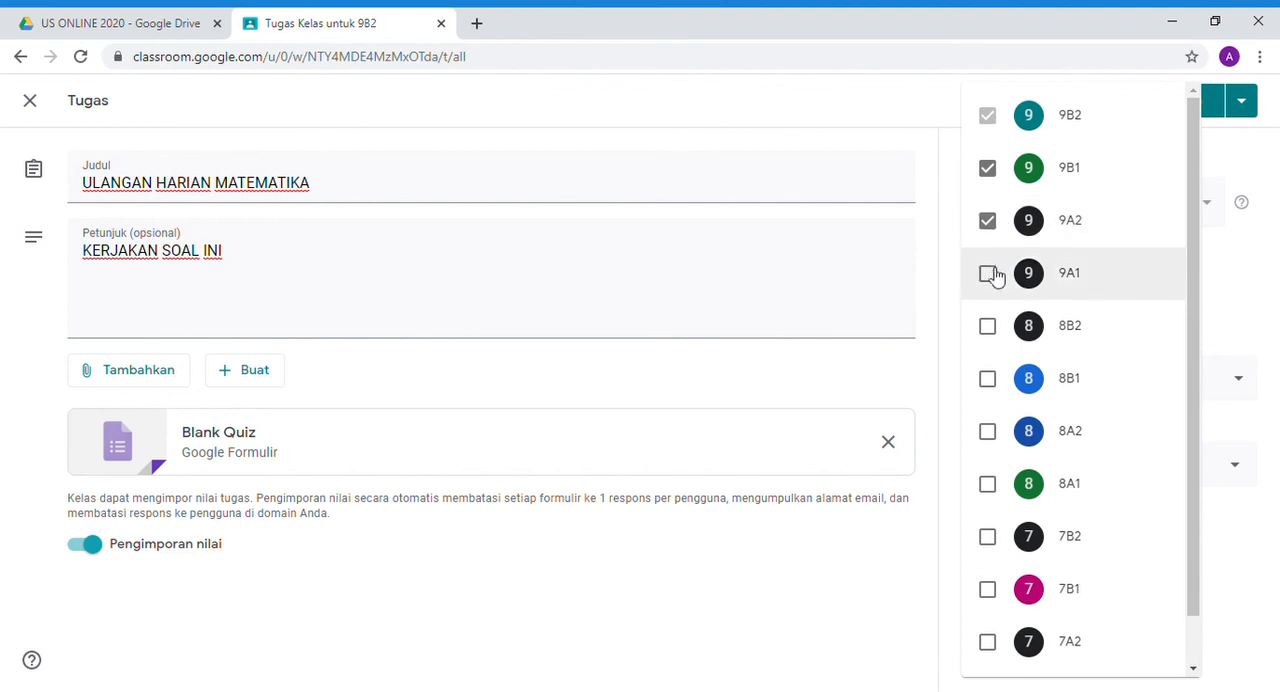
{"action": "left_click", "coordinate": [992, 276]}
{"action": "left_click", "coordinate": [992, 276]}
{"action": "left_click", "coordinate": [988, 221]}
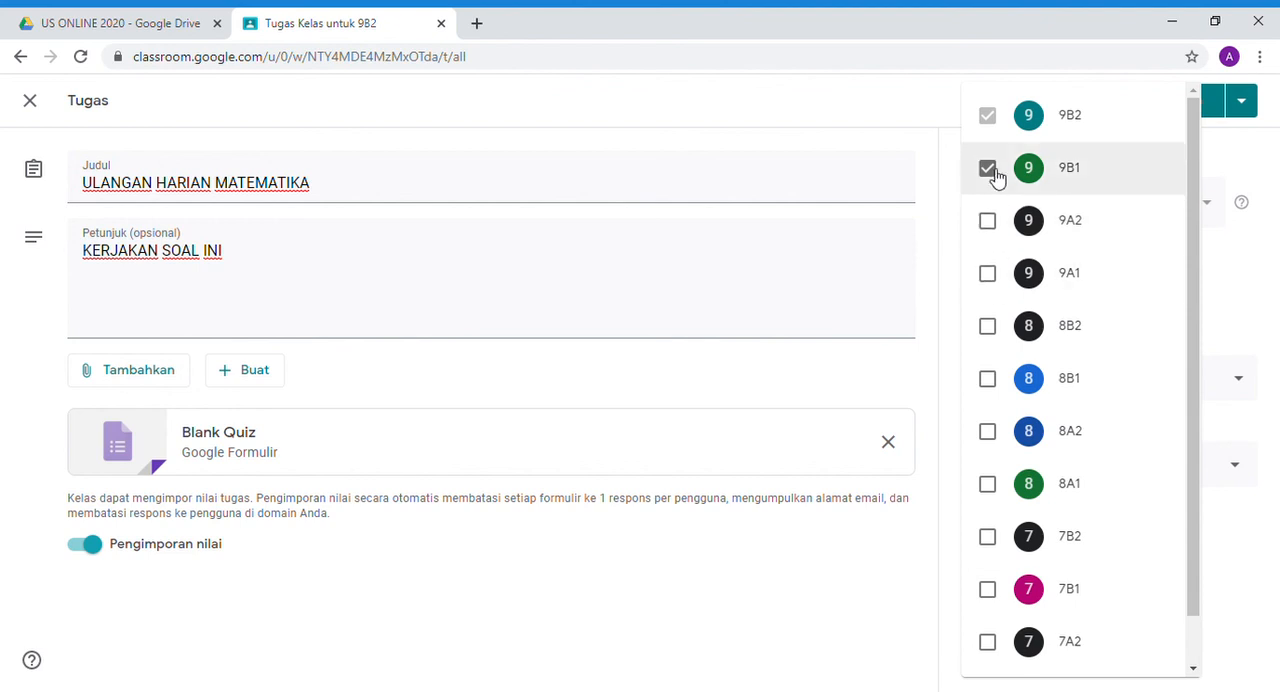
{"action": "left_click", "coordinate": [988, 170]}
{"action": "left_click", "coordinate": [1240, 267]}
{"action": "left_click", "coordinate": [1175, 200]}
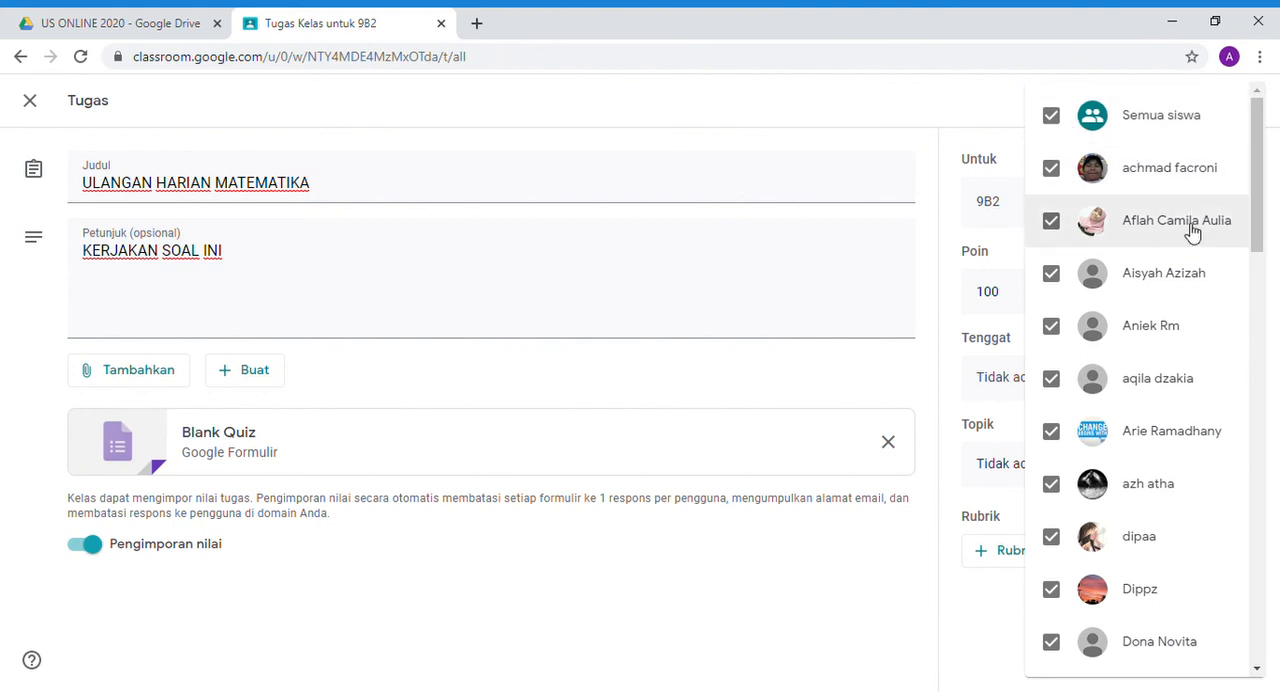
{"action": "left_click", "coordinate": [1054, 117]}
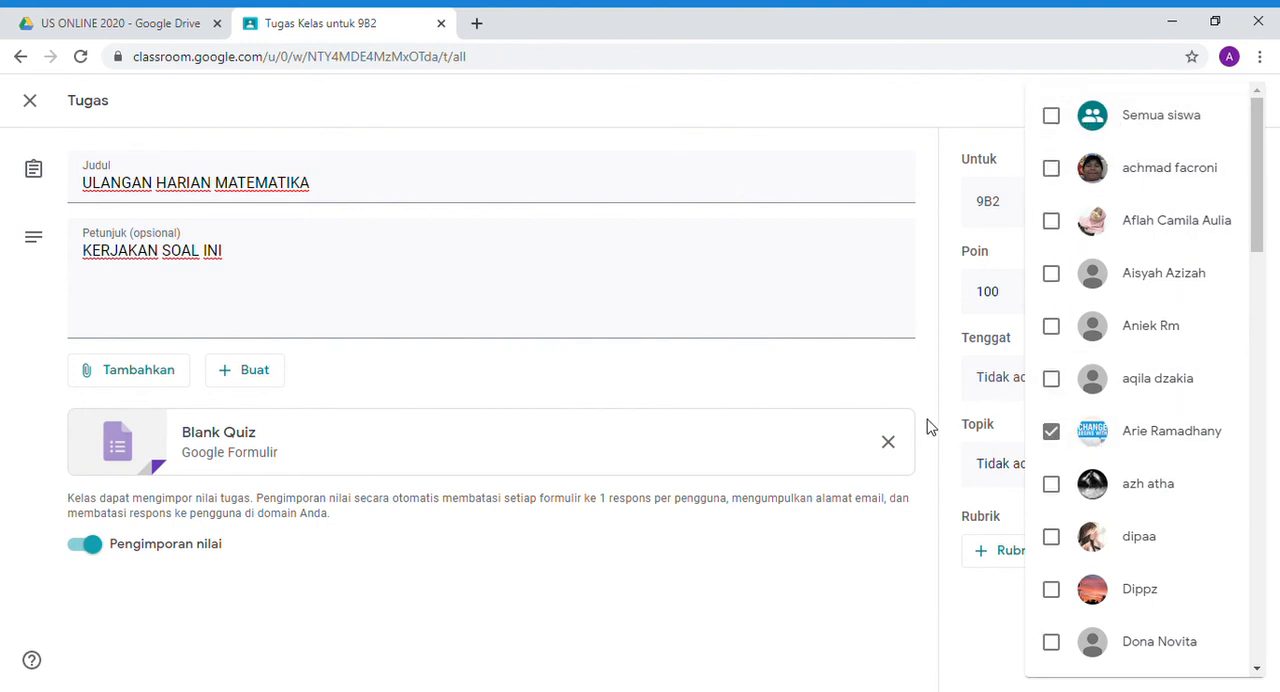
{"action": "left_click", "coordinate": [1054, 122]}
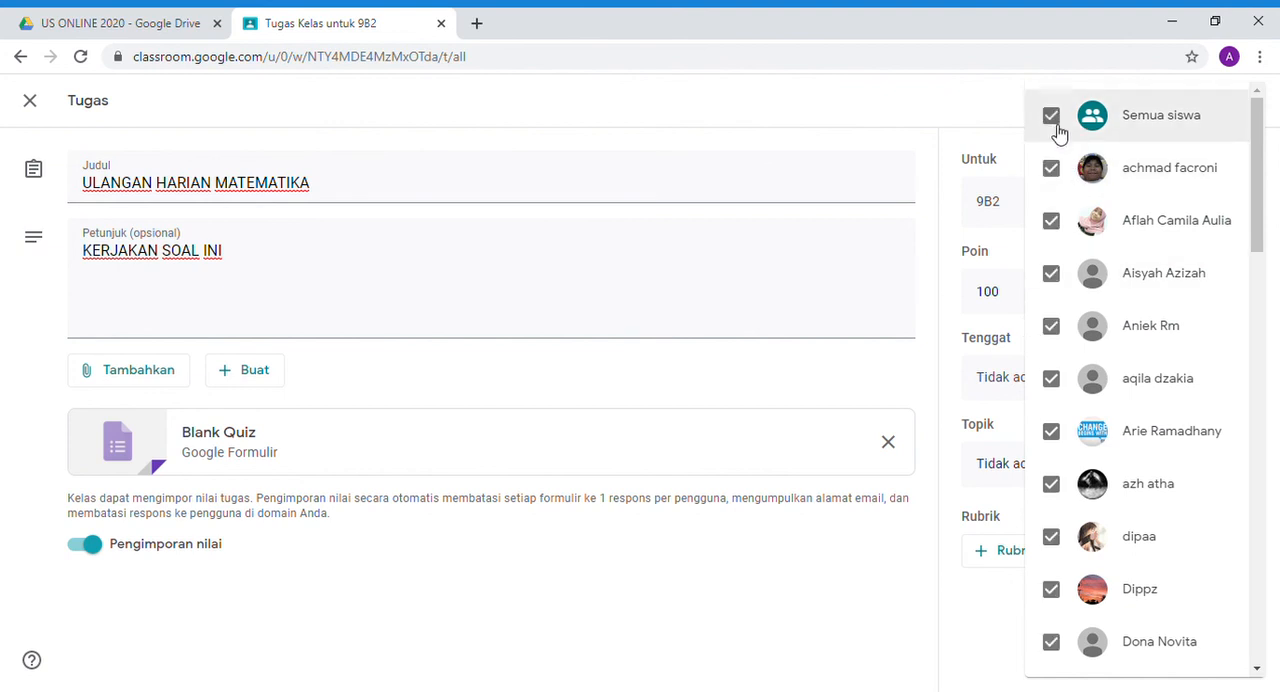
{"action": "left_click", "coordinate": [918, 384]}
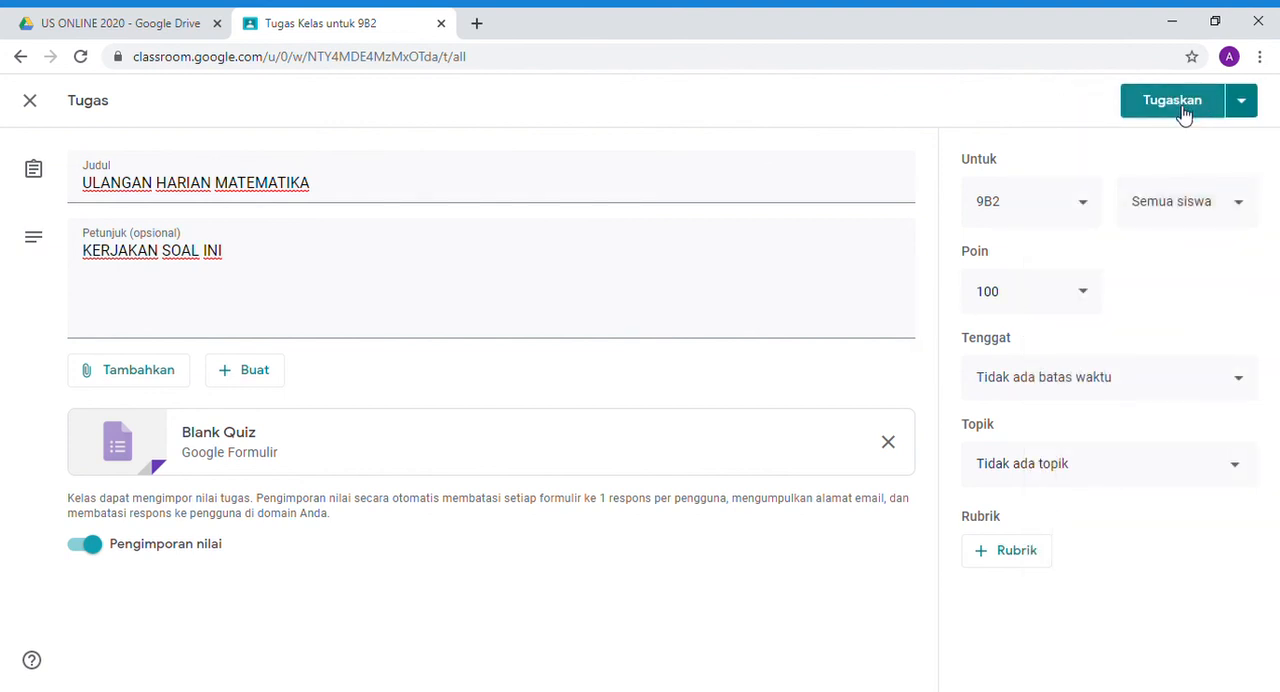
{"action": "left_click", "coordinate": [1183, 115]}
- Restrict the assignment to a single chosen student of class 9B2 instead of all students, and assign it
{"action": "left_click", "coordinate": [1205, 200]}
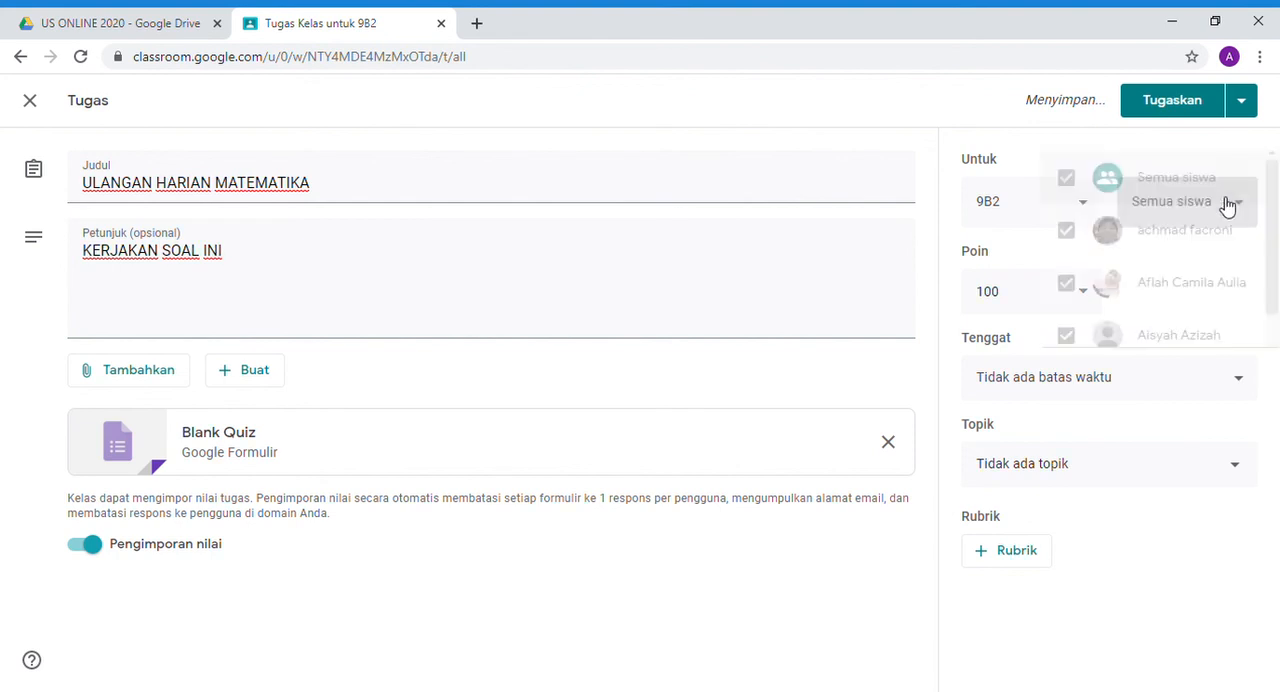
{"action": "left_click", "coordinate": [1052, 117]}
{"action": "left_click", "coordinate": [1060, 431]}
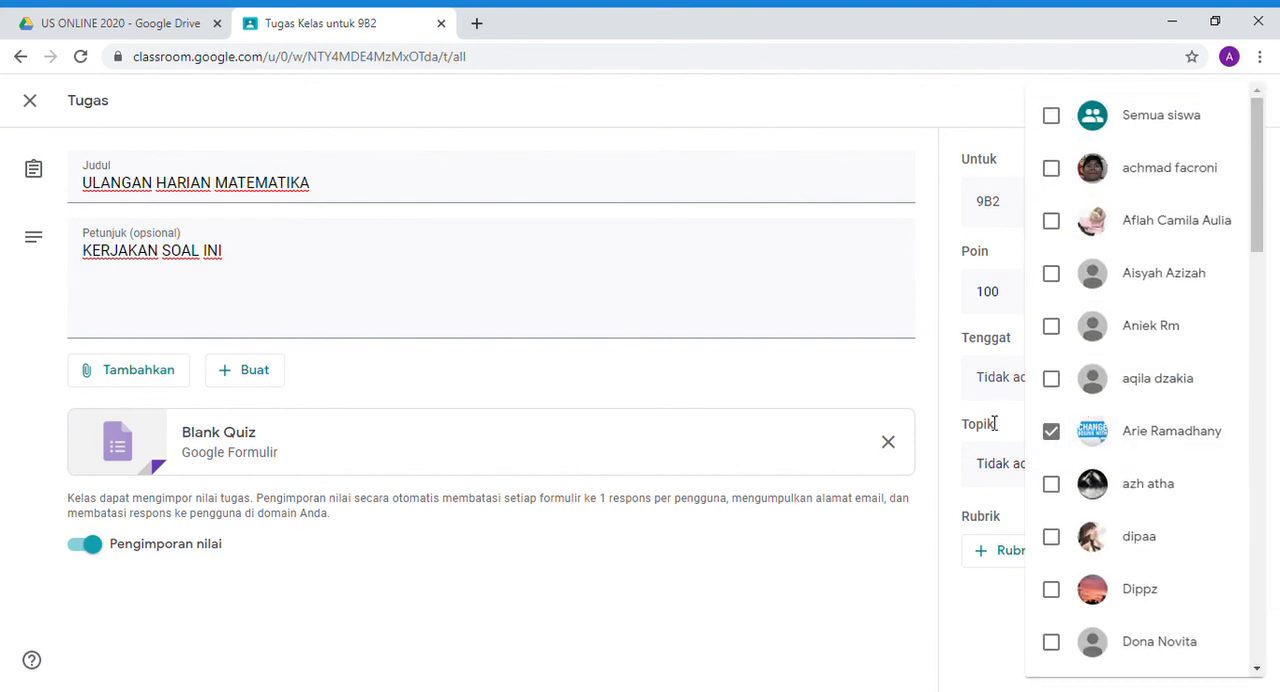
{"action": "left_click", "coordinate": [950, 388]}
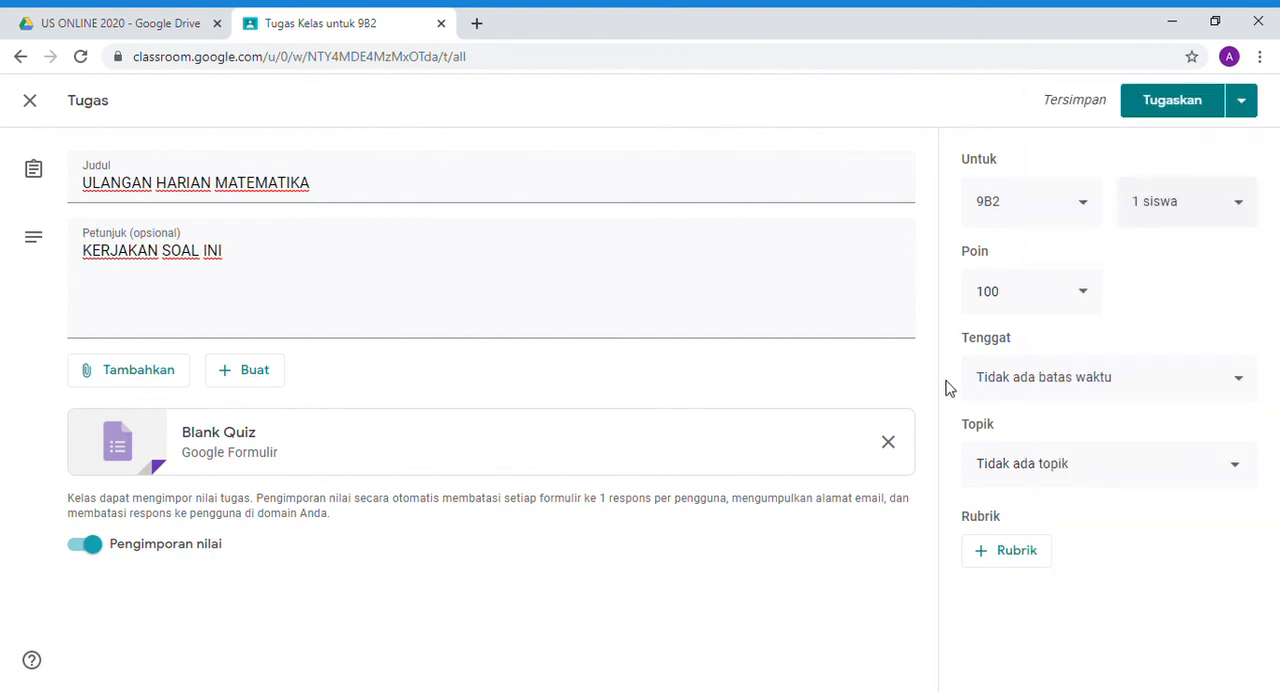
{"action": "left_click", "coordinate": [1181, 110]}
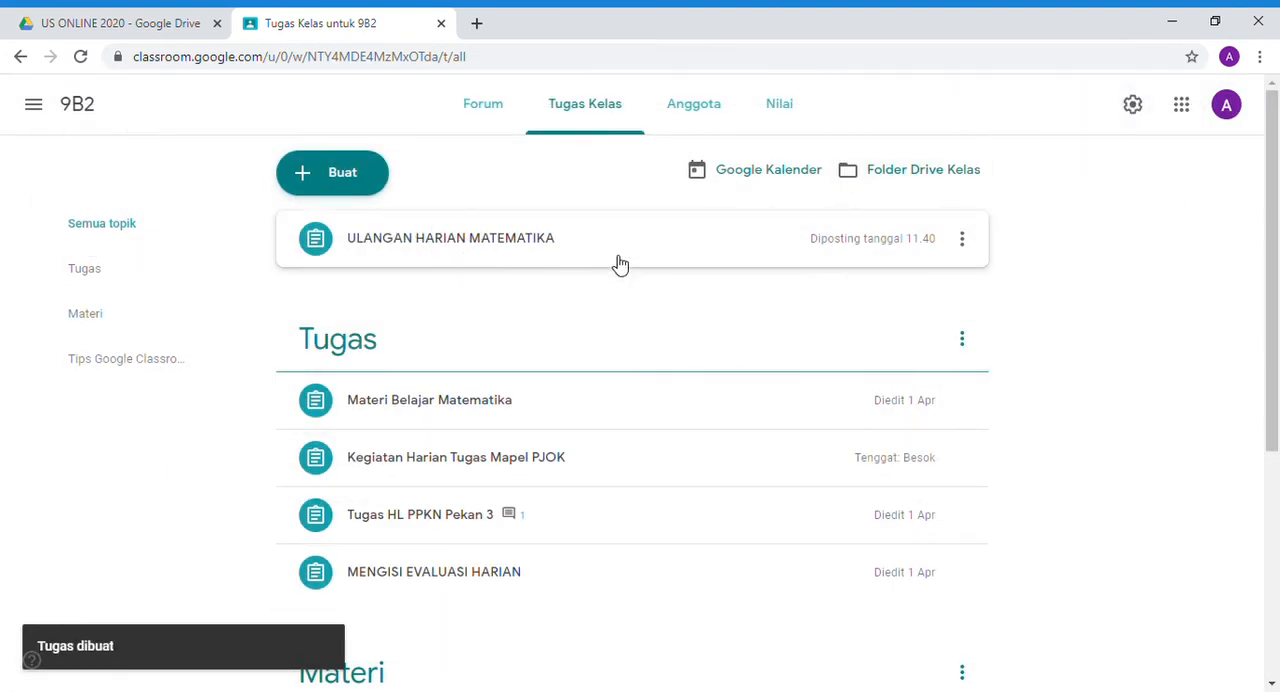
- Edit the posted ULANGAN HARIAN MATEMATIKA assignment and set its due date to 6 Apr 2020 at 08.00
{"action": "left_click", "coordinate": [962, 240]}
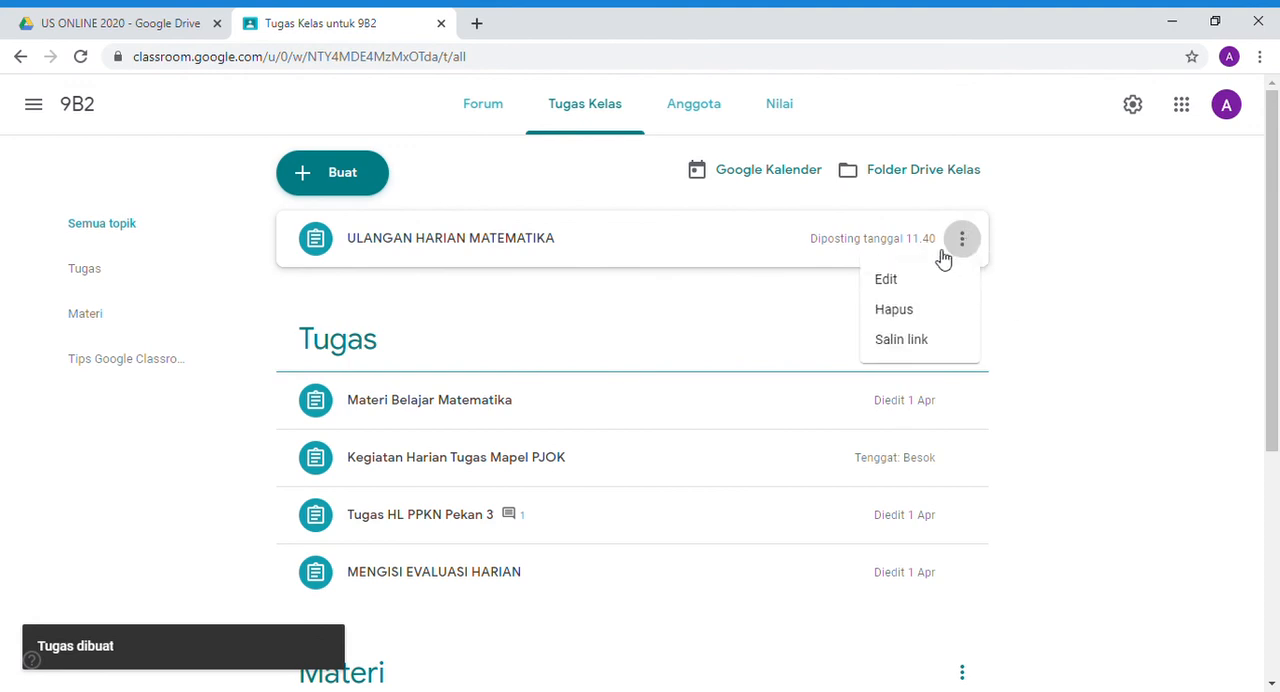
{"action": "left_click", "coordinate": [911, 280]}
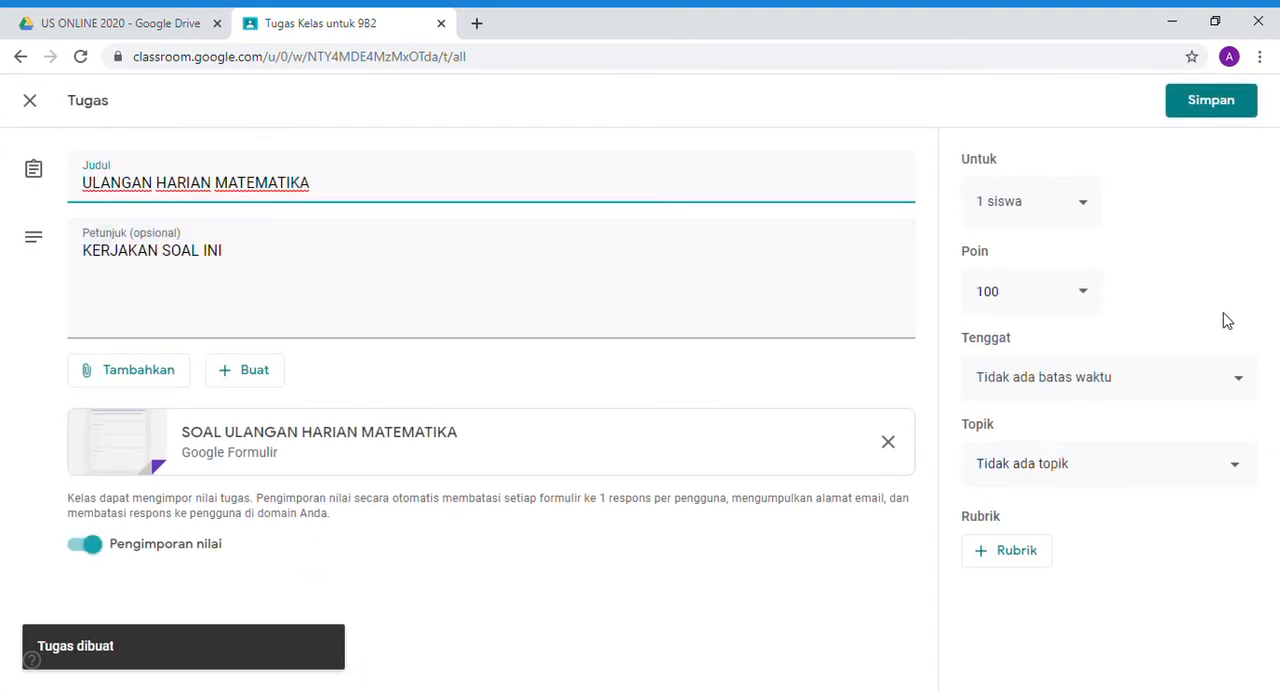
{"action": "left_click", "coordinate": [1108, 389]}
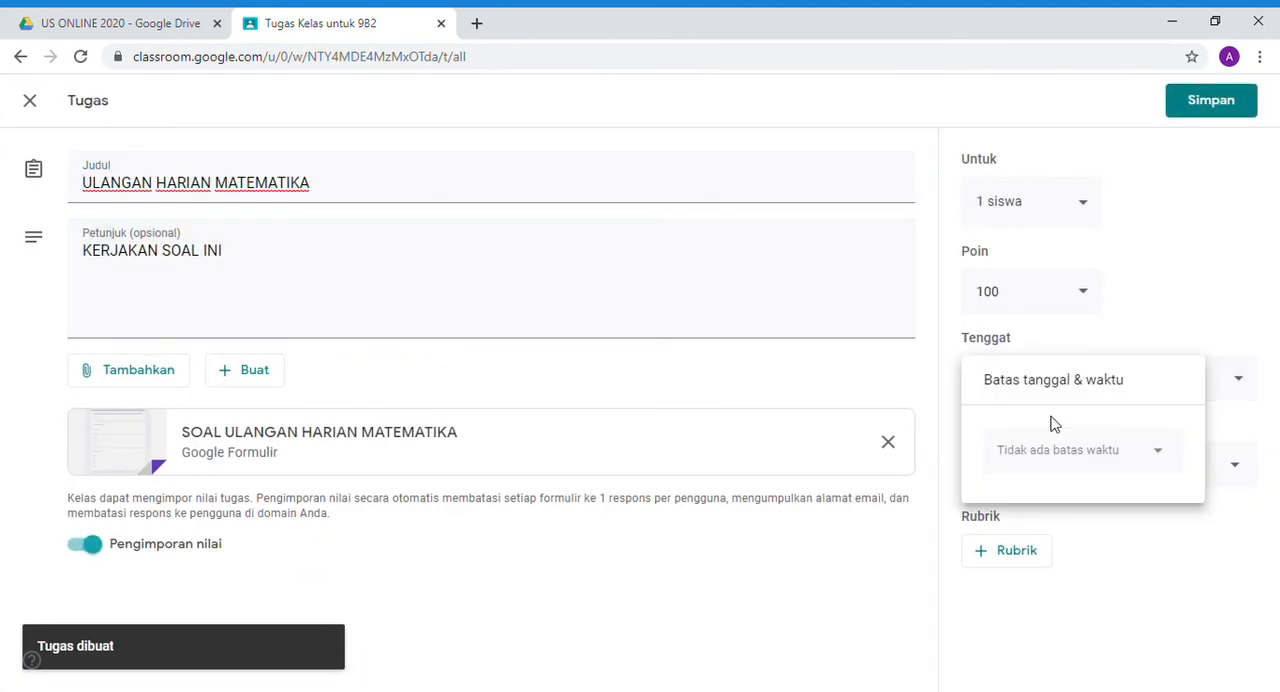
{"action": "left_click", "coordinate": [1053, 458]}
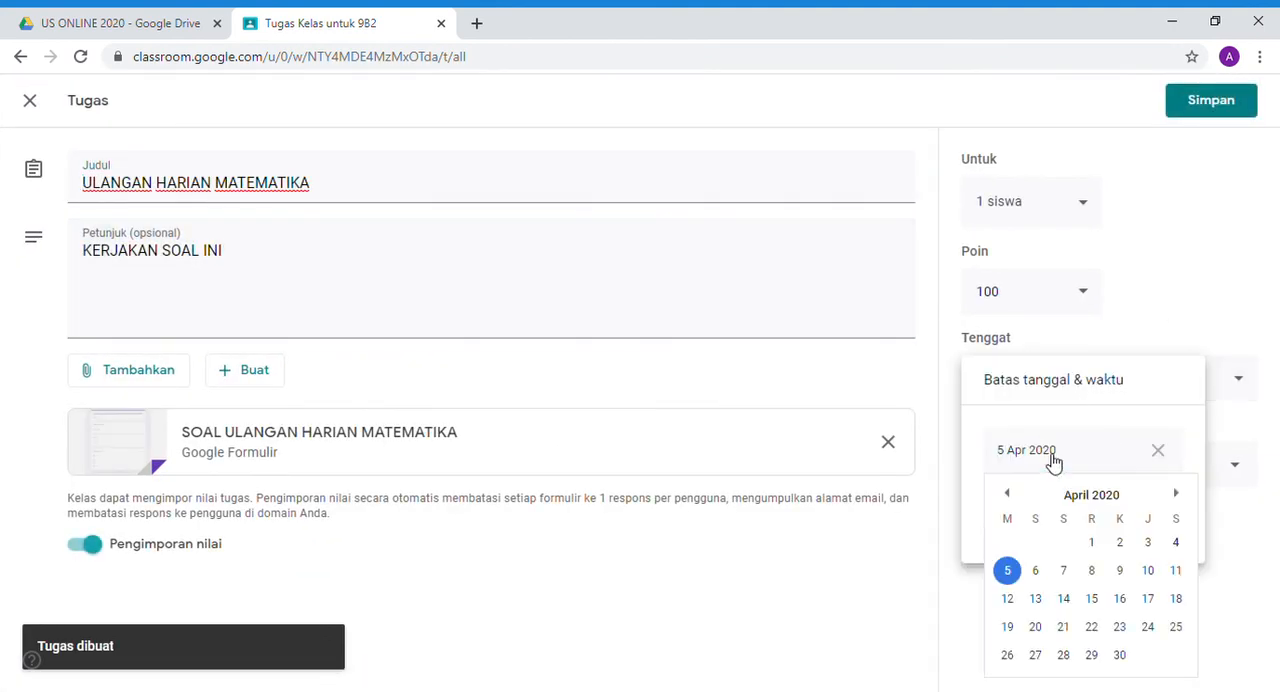
{"action": "left_click", "coordinate": [1035, 574]}
{"action": "left_click", "coordinate": [1048, 530]}
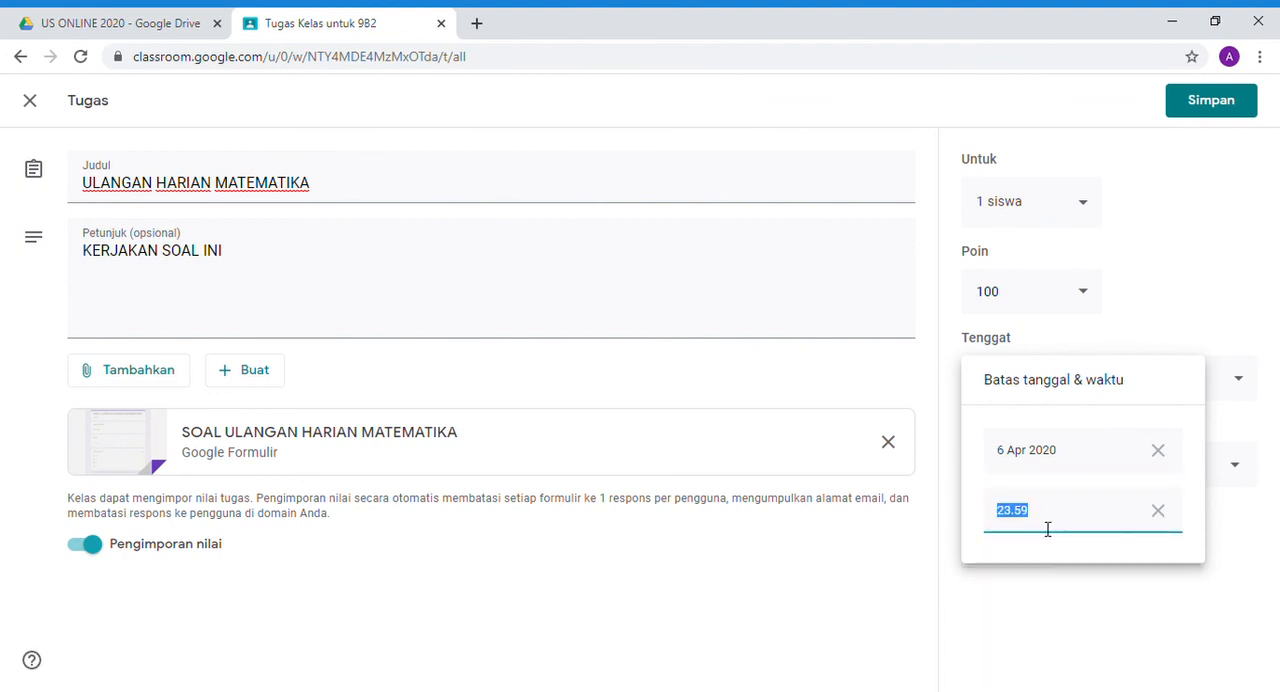
{"action": "type", "text": "08.00"}
{"action": "left_click", "coordinate": [1097, 320]}
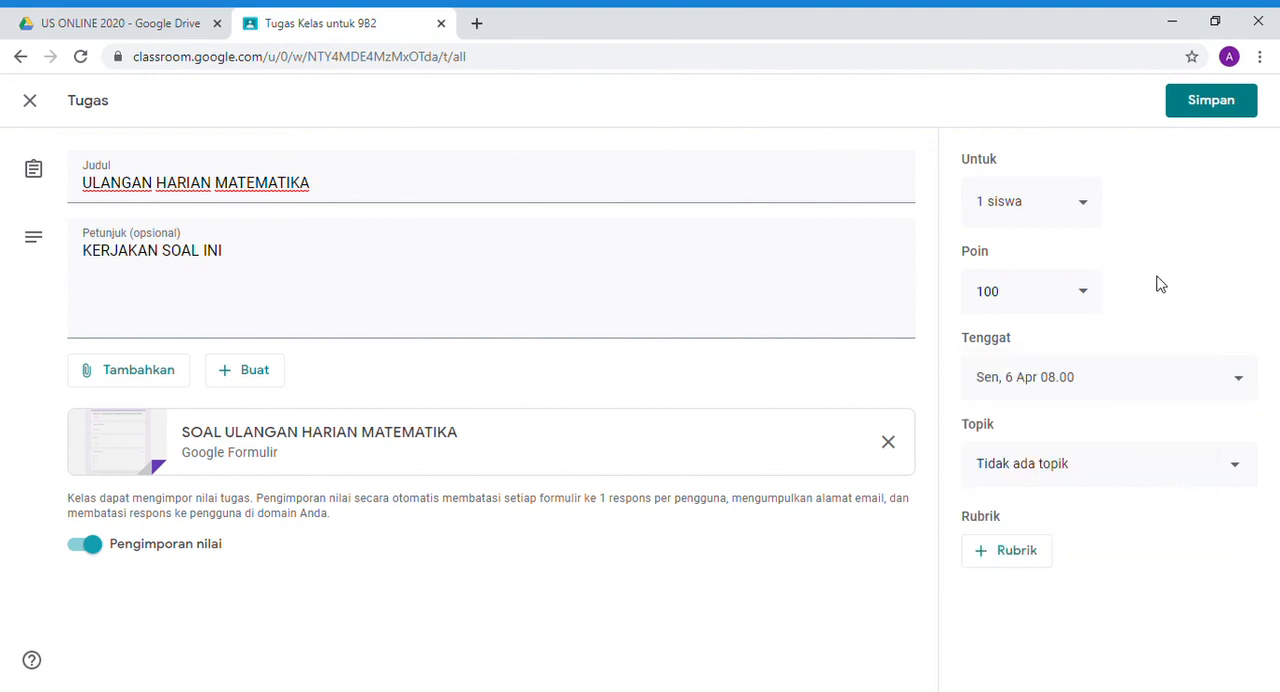
- Create the topic "ulangan harian" for the assignment and save the changes
{"action": "left_click", "coordinate": [1114, 471]}
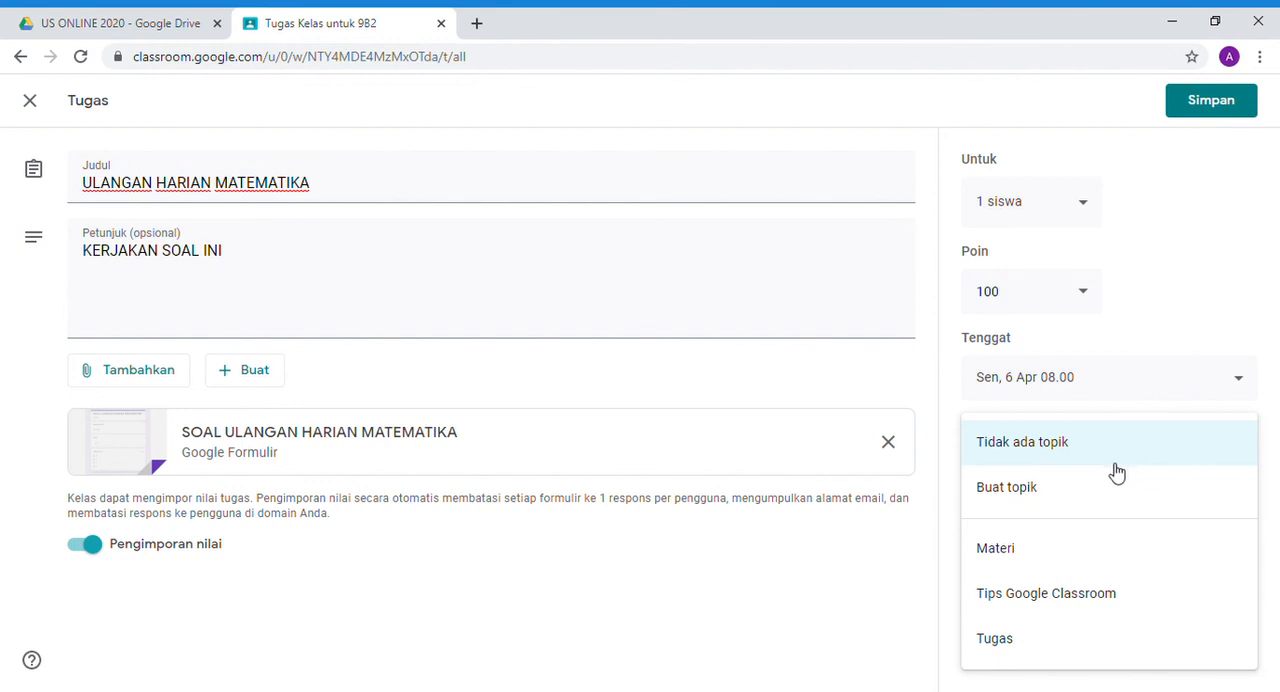
{"action": "left_click", "coordinate": [1037, 490]}
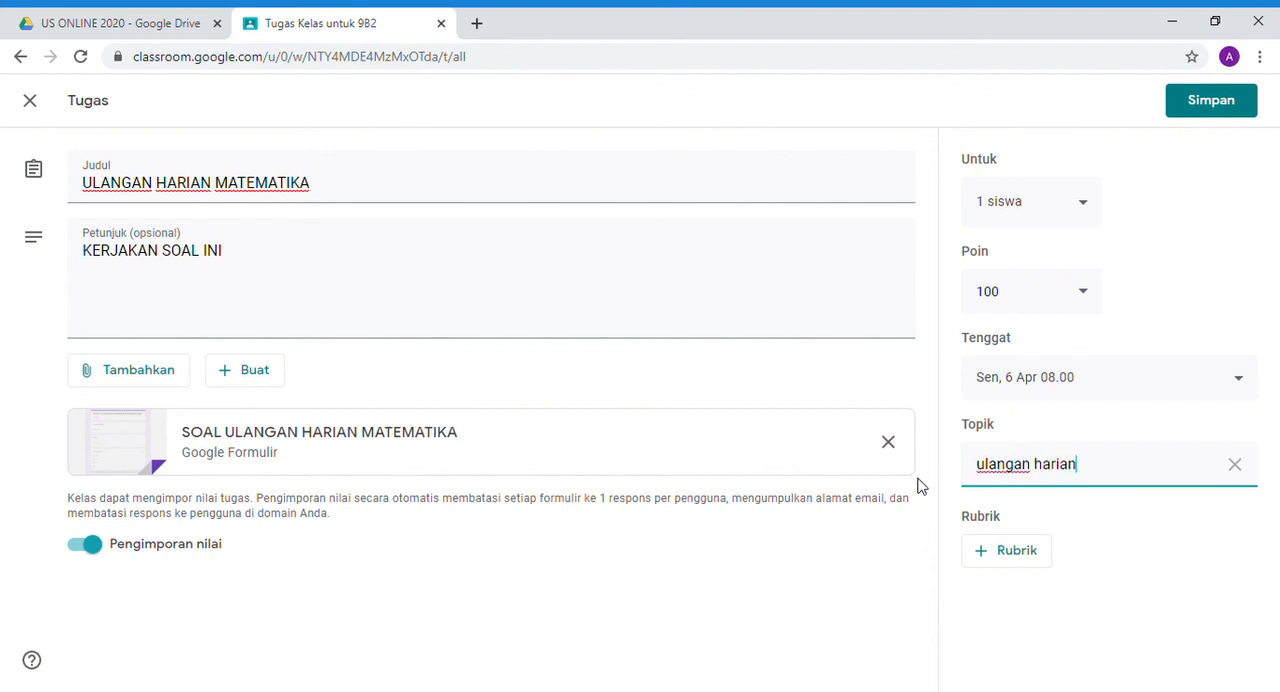
{"action": "left_click", "coordinate": [1180, 612]}
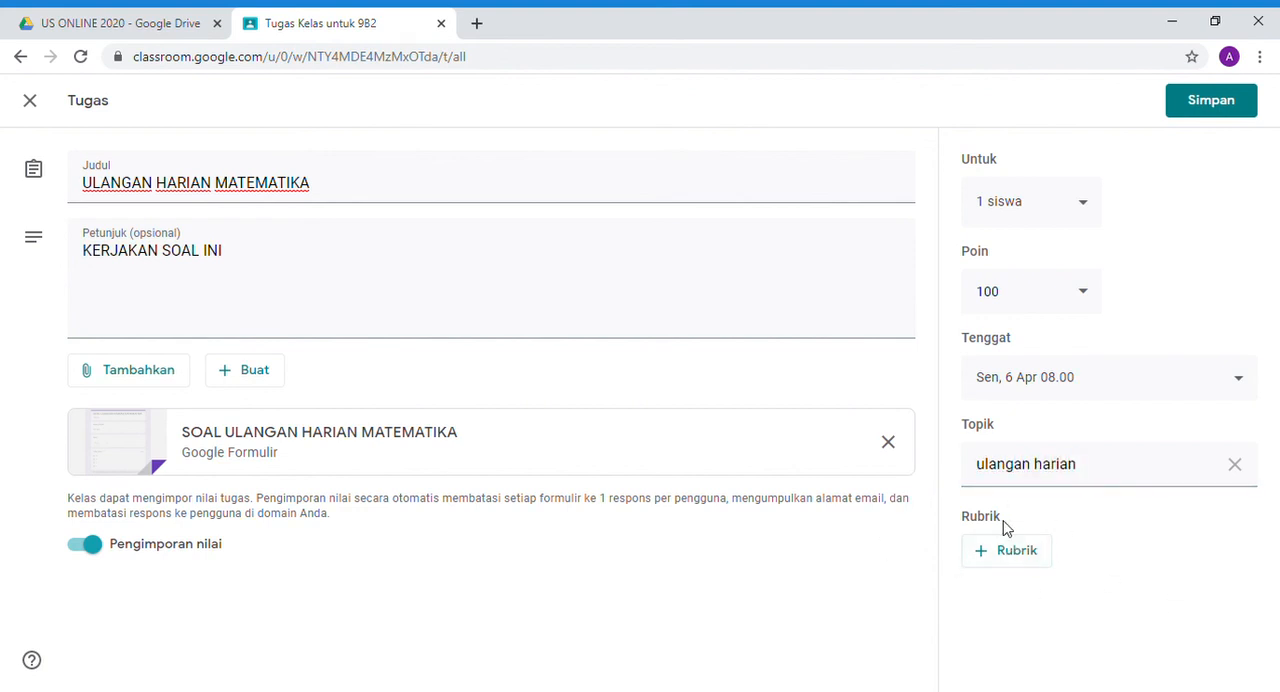
{"action": "left_click", "coordinate": [1196, 108]}
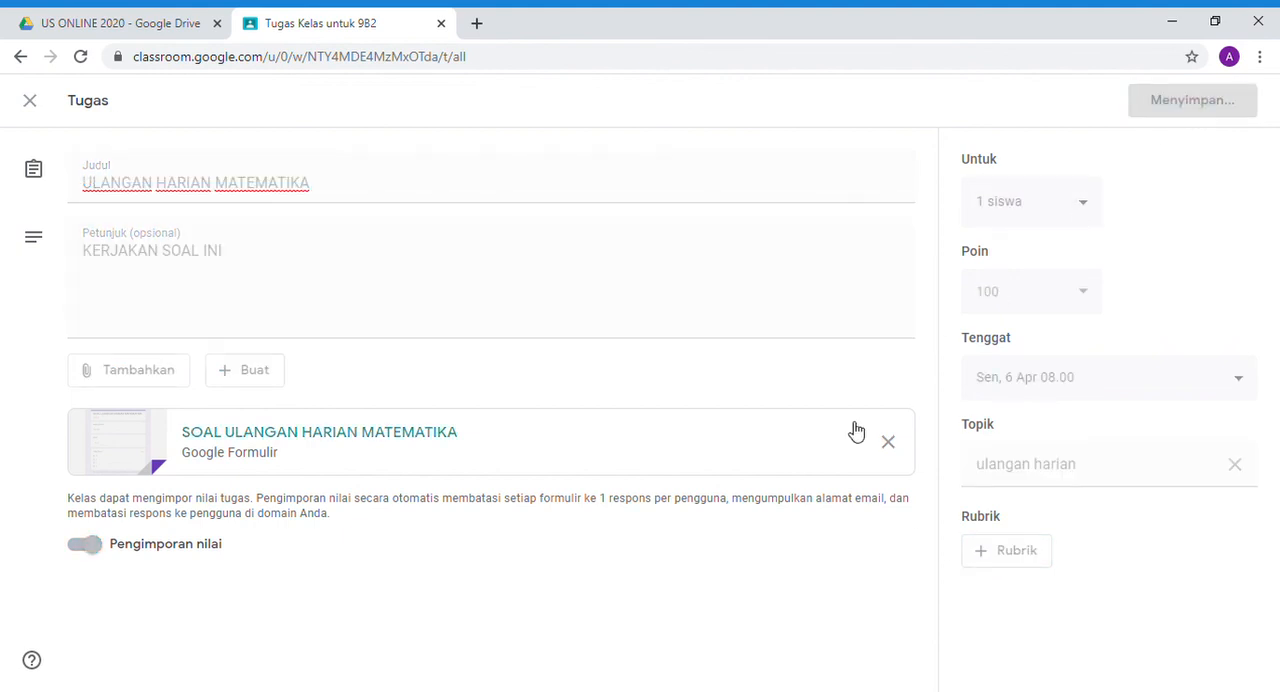